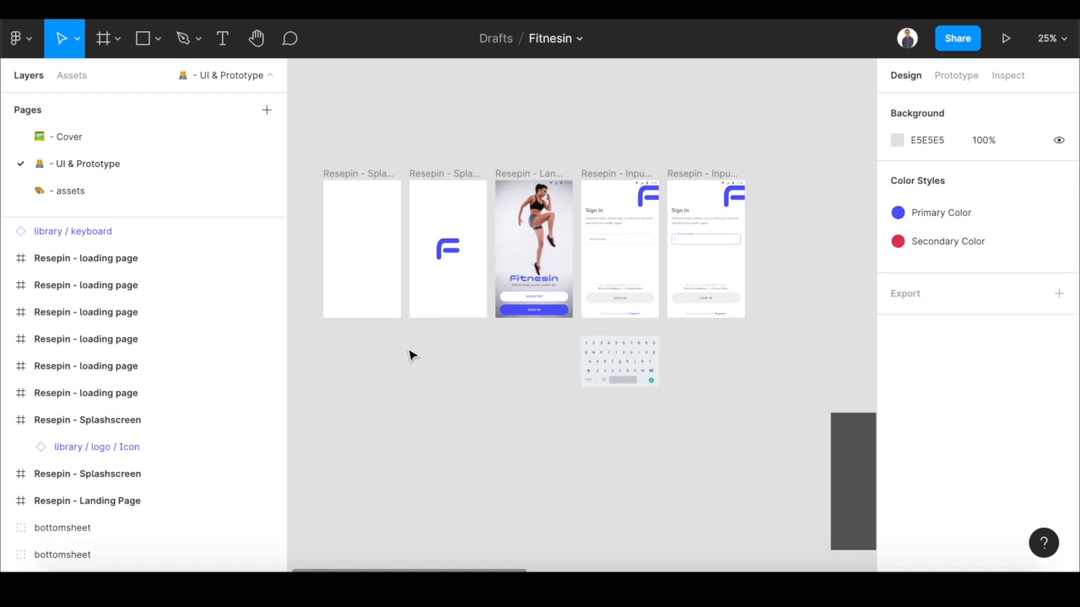
- Move the loose keyboard component into the Input No Hp Empty screen and align it to the frame's bottom edge
{"action": "scroll", "coordinate": [409, 355], "scroll_direction": "left", "scroll_amount": 4}
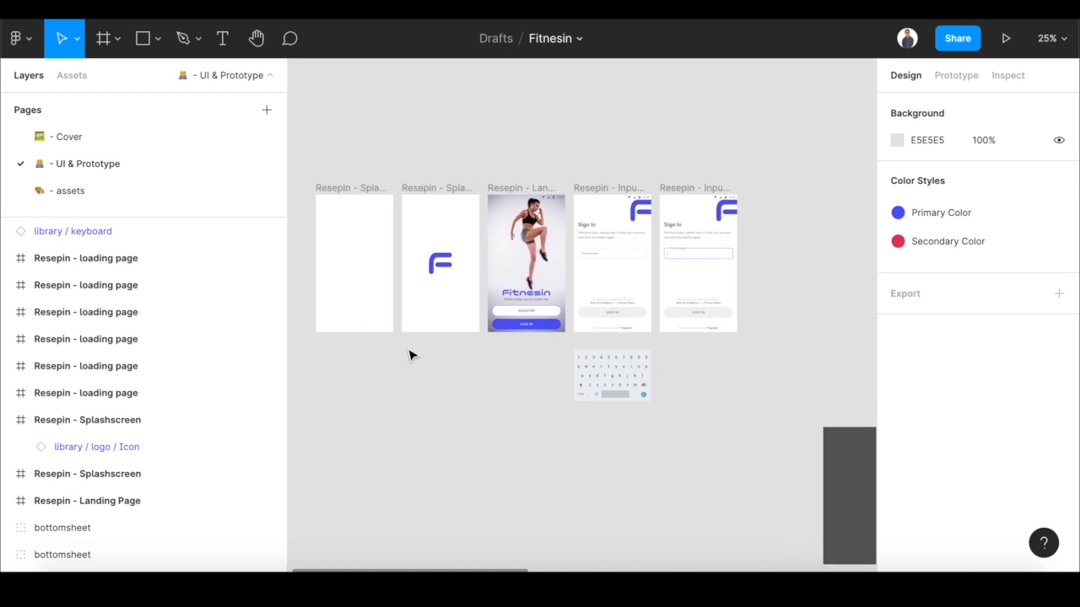
{"action": "left_click", "coordinate": [617, 380]}
{"action": "scroll", "coordinate": [617, 380], "scroll_direction": "up", "scroll_amount": 3}
{"action": "key", "text": "Delete"}
{"action": "left_click", "coordinate": [613, 283]}
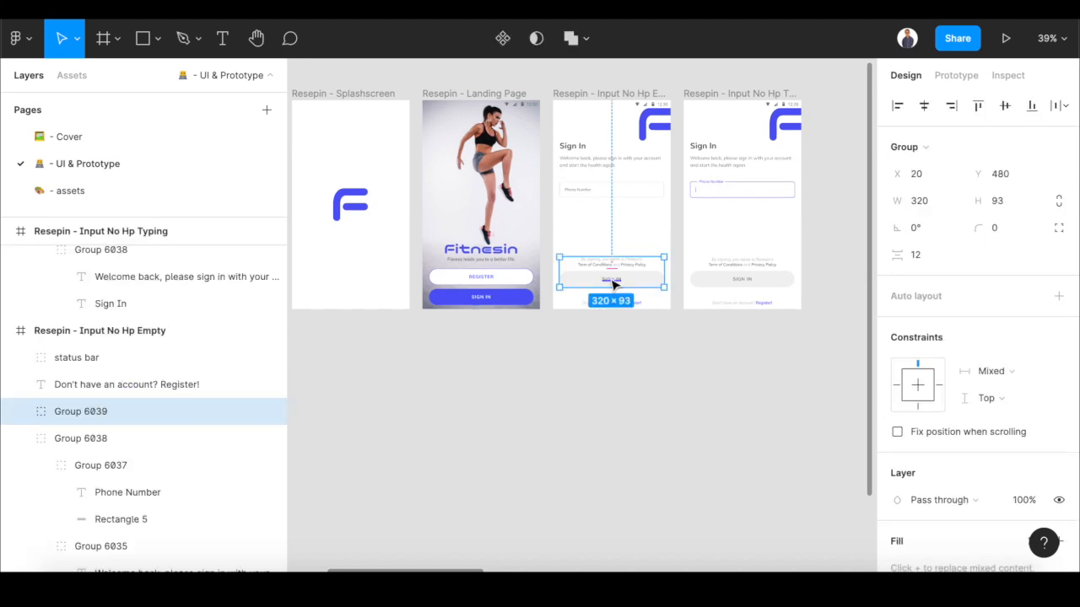
{"action": "key", "text": "ctrl+v"}
{"action": "left_click", "coordinate": [1029, 106]}
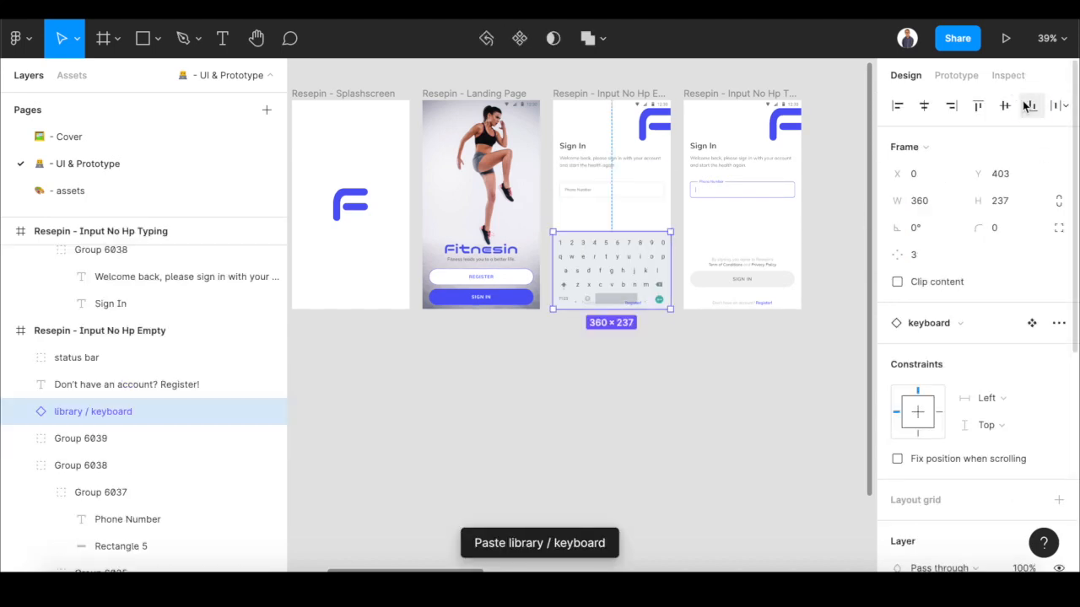
- Shift the keyboard below the Input No Hp Empty frame to Y 693 and place its layer above the status bar
{"action": "key", "text": "shift+Down"}
{"action": "key", "text": "shift+Down"}
{"action": "key", "text": "shift+Down"}
{"action": "key", "text": "shift+Down"}
{"action": "key", "text": "shift+Down"}
{"action": "key", "text": "shift+Down"}
{"action": "key", "text": "shift+Down"}
{"action": "key", "text": "shift+Down"}
{"action": "key", "text": "shift+Down"}
{"action": "key", "text": "shift+Down"}
{"action": "key", "text": "shift+Down"}
{"action": "key", "text": "shift+Down"}
{"action": "key", "text": "shift+Down"}
{"action": "key", "text": "shift+Down"}
{"action": "key", "text": "shift+Down"}
{"action": "key", "text": "shift+Down"}
{"action": "key", "text": "shift+Down"}
{"action": "key", "text": "shift+Down"}
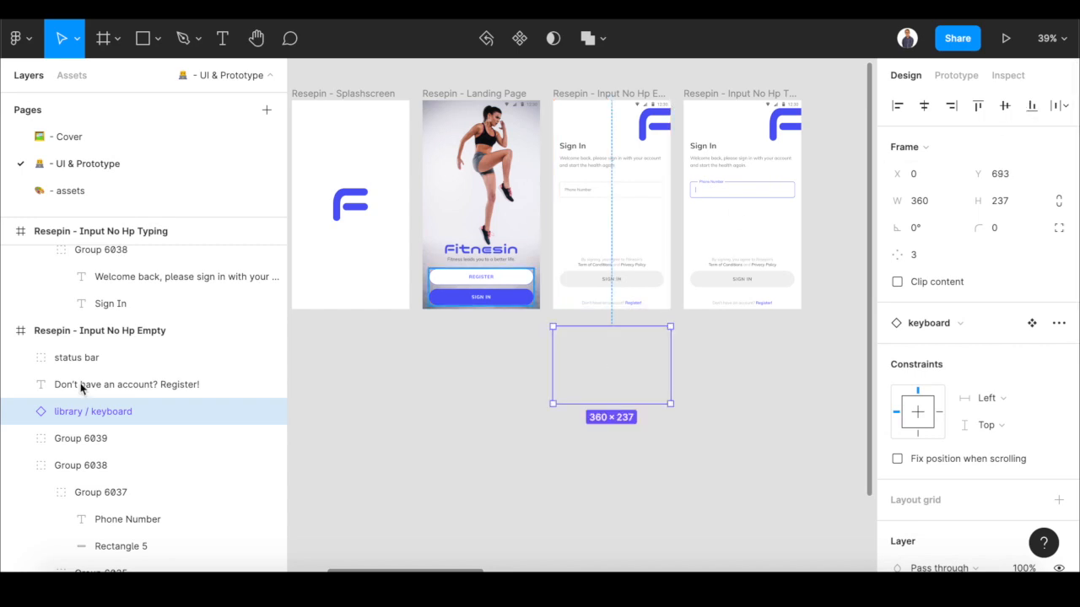
{"action": "left_click_drag", "start_coordinate": [75, 415], "coordinate": [75, 349]}
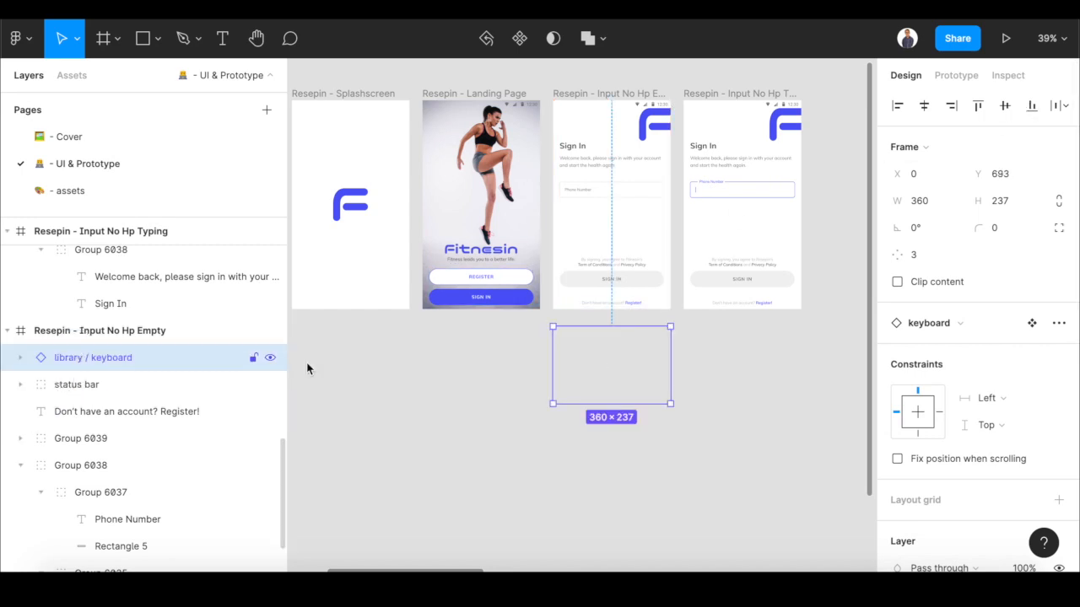
- Paste the keyboard into the Input No Hp Typing screen and align it to the frame's bottom edge
{"action": "scroll", "coordinate": [485, 343], "scroll_direction": "right", "scroll_amount": 1}
{"action": "scroll", "coordinate": [484, 343], "scroll_direction": "right", "scroll_amount": 3}
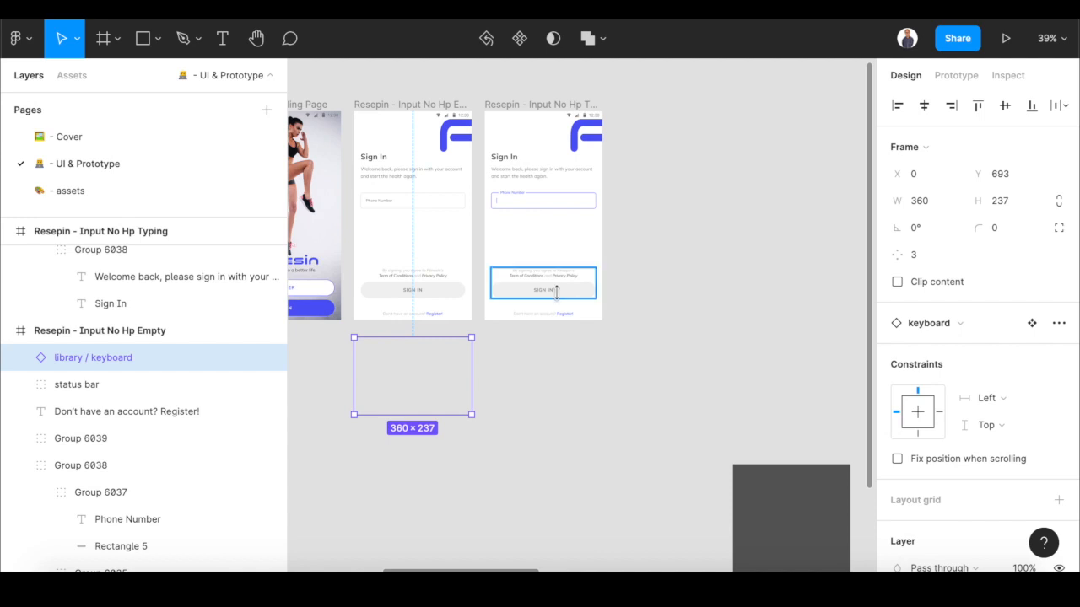
{"action": "left_click", "coordinate": [562, 298]}
{"action": "key", "text": "ctrl+v"}
{"action": "scroll", "coordinate": [562, 299], "scroll_direction": "up", "scroll_amount": 2}
{"action": "scroll", "coordinate": [660, 287], "scroll_direction": "up", "scroll_amount": 3}
{"action": "scroll", "coordinate": [660, 287], "scroll_direction": "up", "scroll_amount": 3}
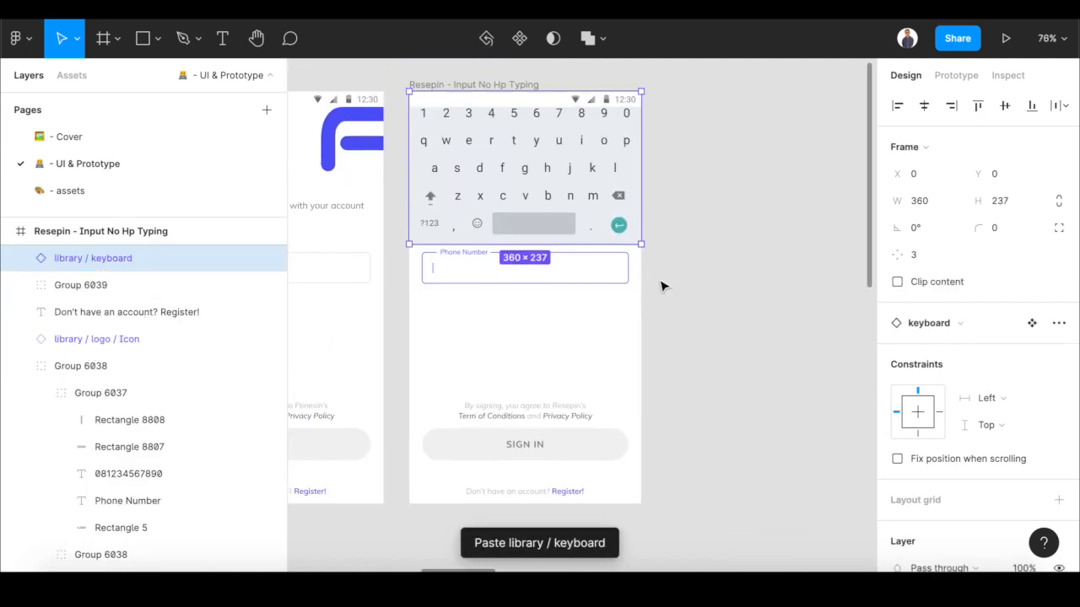
{"action": "left_click", "coordinate": [1030, 105]}
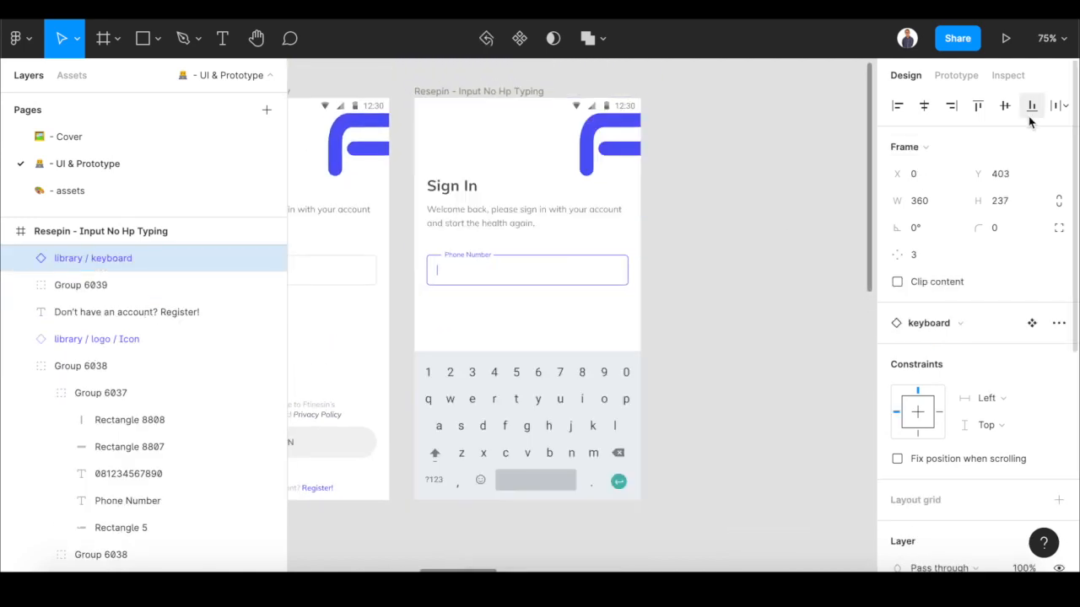
{"action": "scroll", "coordinate": [60, 341], "scroll_direction": "up", "scroll_amount": 2}
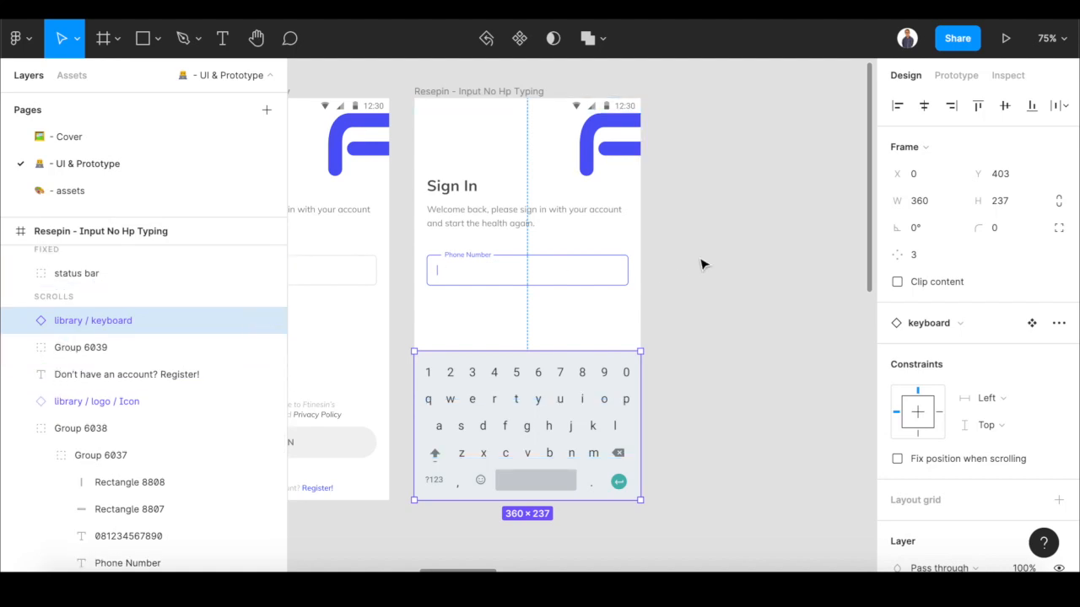
- Turn off fixed position when scrolling for the status bar in the Input No Hp Typing screen
{"action": "scroll", "coordinate": [701, 265], "scroll_direction": "down", "scroll_amount": 2}
{"action": "left_click", "coordinate": [77, 273]}
{"action": "left_click", "coordinate": [912, 407]}
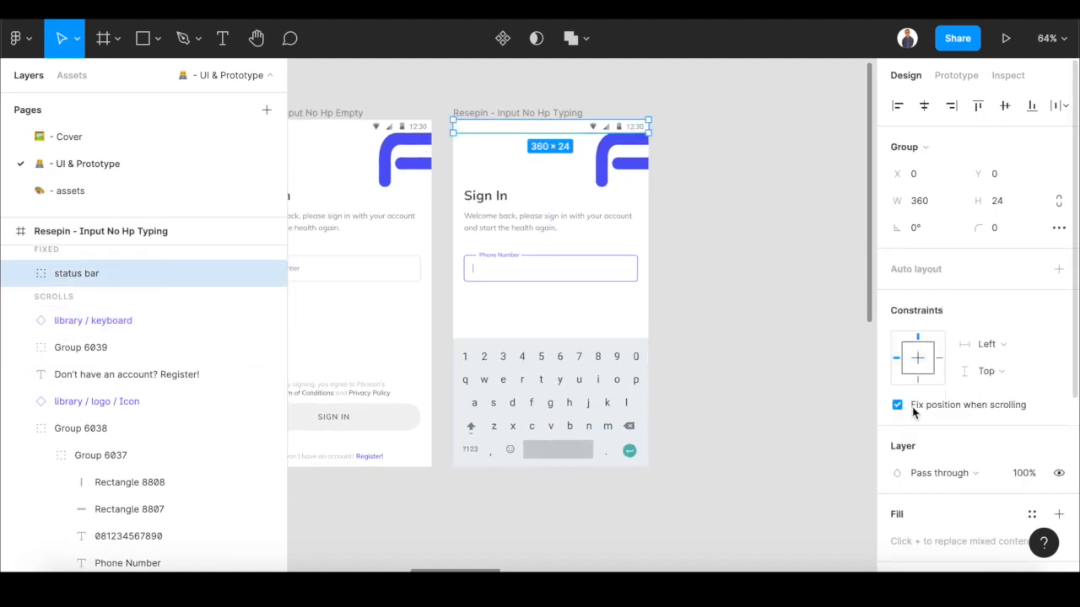
{"action": "left_click", "coordinate": [912, 407]}
{"action": "left_click", "coordinate": [701, 217]}
- Duplicate the Input No Hp Typing frame with its keyboard and empty phone number field
{"action": "scroll", "coordinate": [708, 224], "scroll_direction": "right", "scroll_amount": 3}
{"action": "scroll", "coordinate": [709, 223], "scroll_direction": "up", "scroll_amount": 2}
{"action": "scroll", "coordinate": [708, 226], "scroll_direction": "down", "scroll_amount": 2}
{"action": "scroll", "coordinate": [711, 225], "scroll_direction": "right", "scroll_amount": 1}
{"action": "scroll", "coordinate": [711, 224], "scroll_direction": "down", "scroll_amount": 1}
{"action": "left_click", "coordinate": [486, 145]}
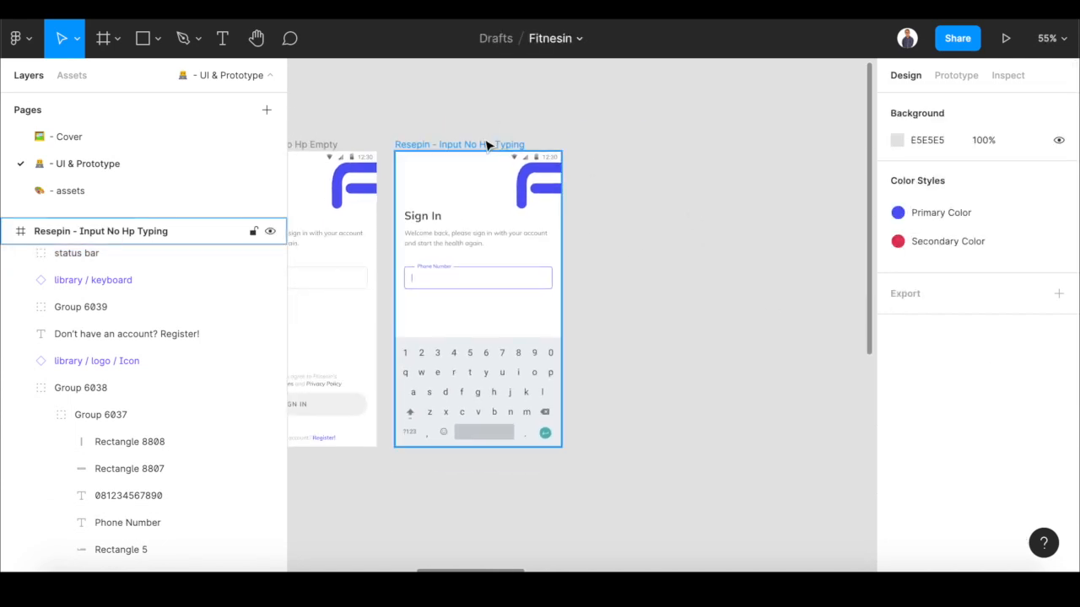
{"action": "key", "text": "ctrl+d"}
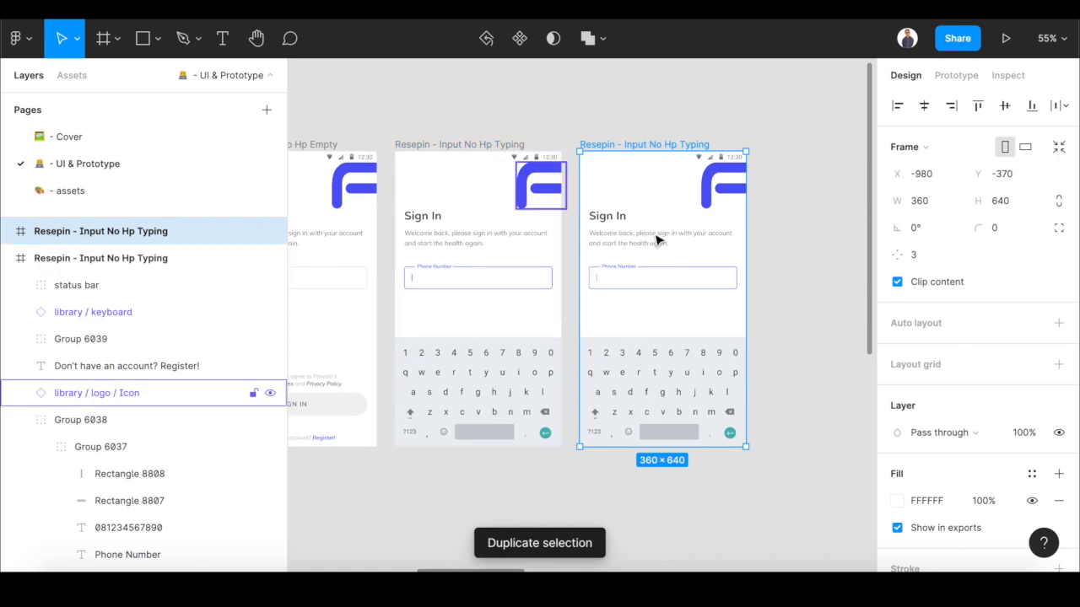
- Narrow the white cover rectangle in the duplicate's phone number field from its left side to reveal the number
{"action": "left_click", "coordinate": [632, 283], "text": "ctrl"}
{"action": "scroll", "coordinate": [628, 284], "scroll_direction": "up", "scroll_amount": 5}
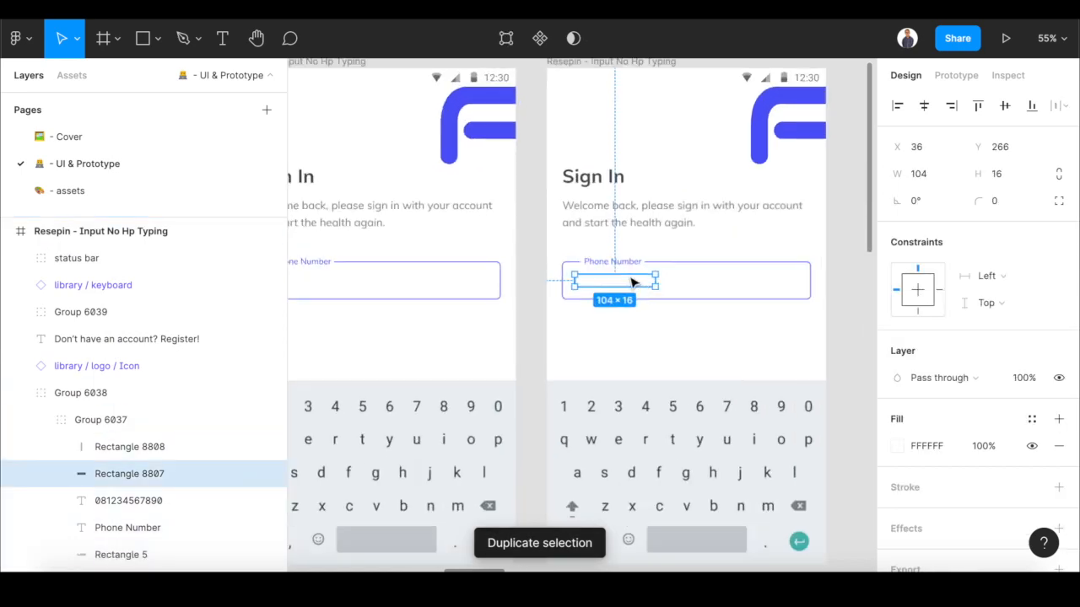
{"action": "left_click_drag", "start_coordinate": [553, 284], "coordinate": [659, 286]}
- Move the text cursor line, Rectangle 8808, to X 125, directly behind the phone number
{"action": "left_click", "coordinate": [111, 453]}
{"action": "key", "text": "shift+Right"}
{"action": "key", "text": "shift+Right"}
{"action": "key", "text": "shift+Right"}
{"action": "key", "text": "shift+Right"}
{"action": "key", "text": "shift+Right"}
{"action": "key", "text": "shift+Right"}
{"action": "key", "text": "shift+Right"}
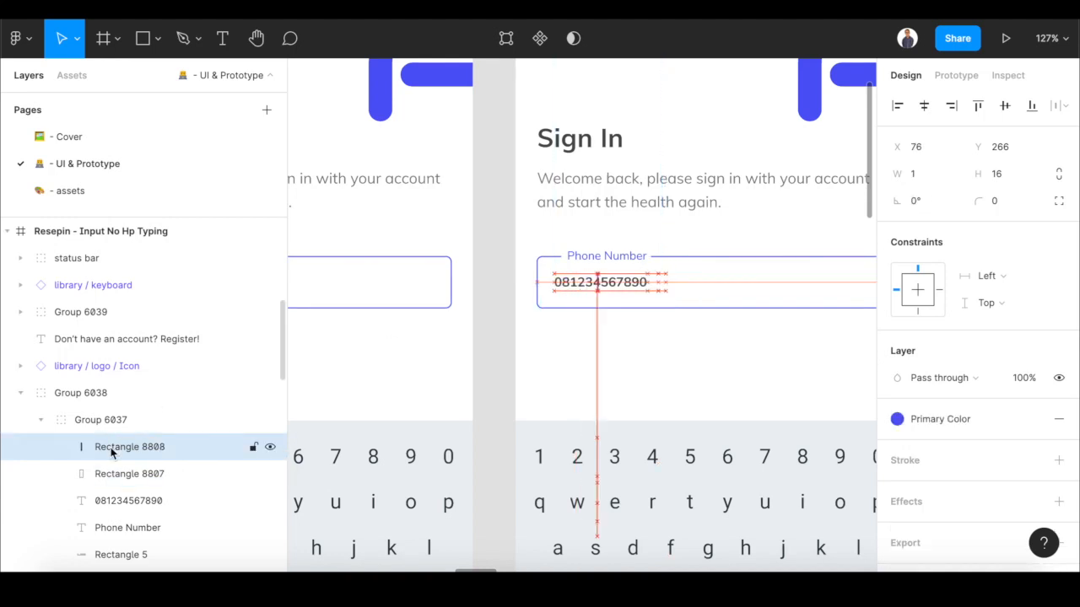
{"action": "key", "text": "shift+Right"}
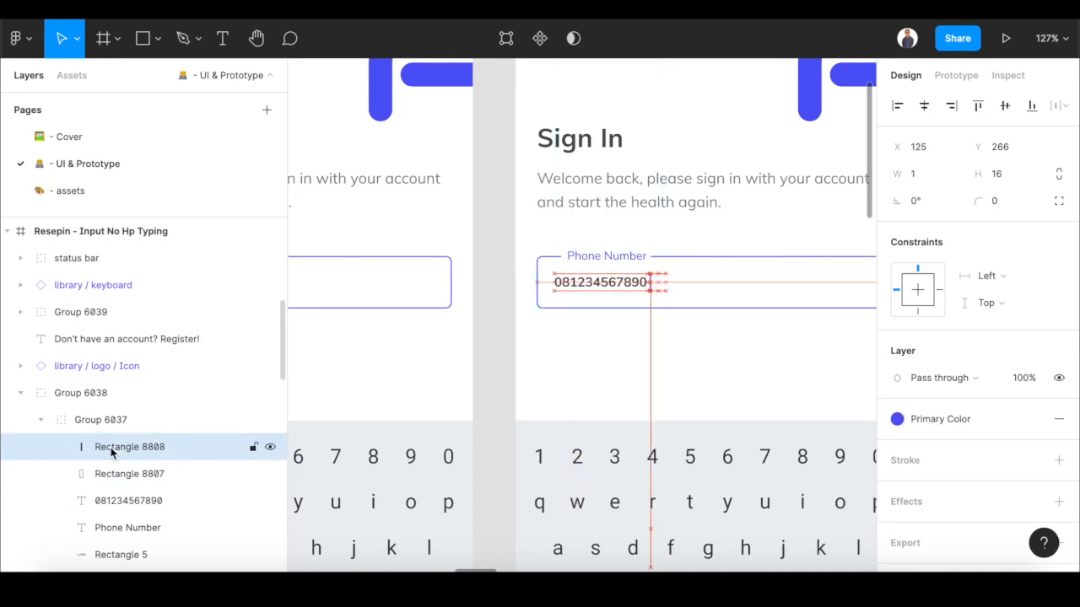
- Duplicate the typing screen that has the filled-in phone number
{"action": "scroll", "coordinate": [560, 359], "scroll_direction": "down", "scroll_amount": 5}
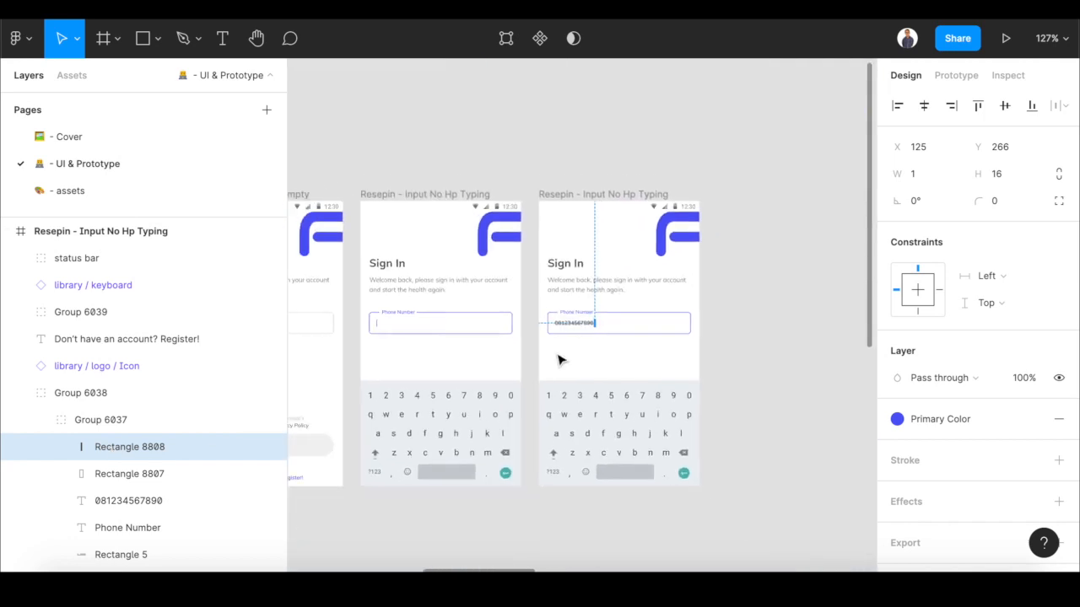
{"action": "scroll", "coordinate": [559, 359], "scroll_direction": "right", "scroll_amount": 3}
{"action": "left_click", "coordinate": [697, 317]}
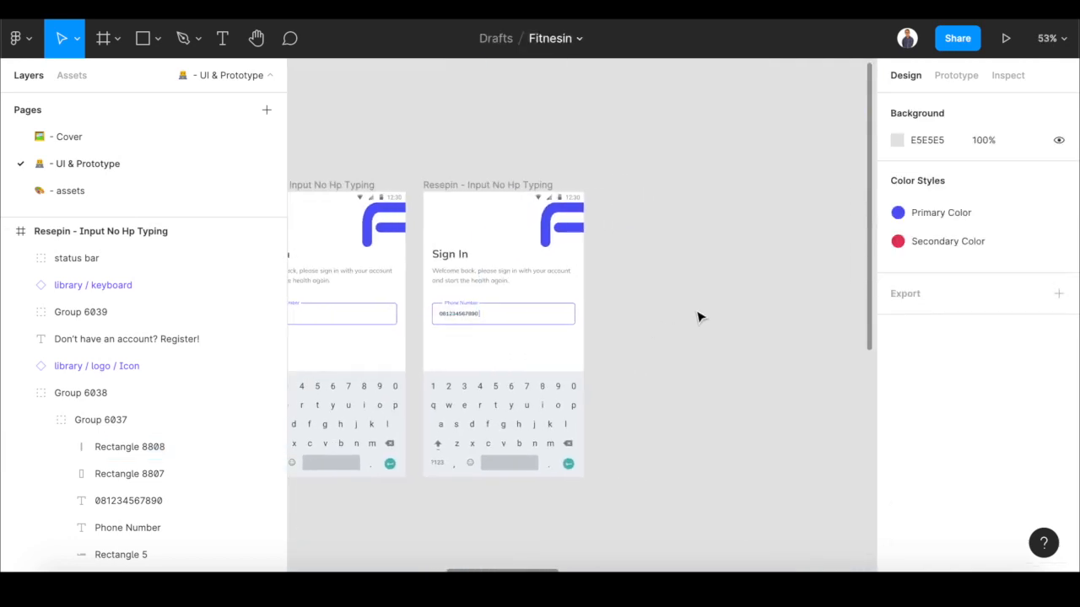
{"action": "left_click", "coordinate": [498, 185]}
{"action": "key", "text": "ctrl+d"}
{"action": "scroll", "coordinate": [493, 182], "scroll_direction": "right", "scroll_amount": 2}
{"action": "scroll", "coordinate": [493, 181], "scroll_direction": "right", "scroll_amount": 1}
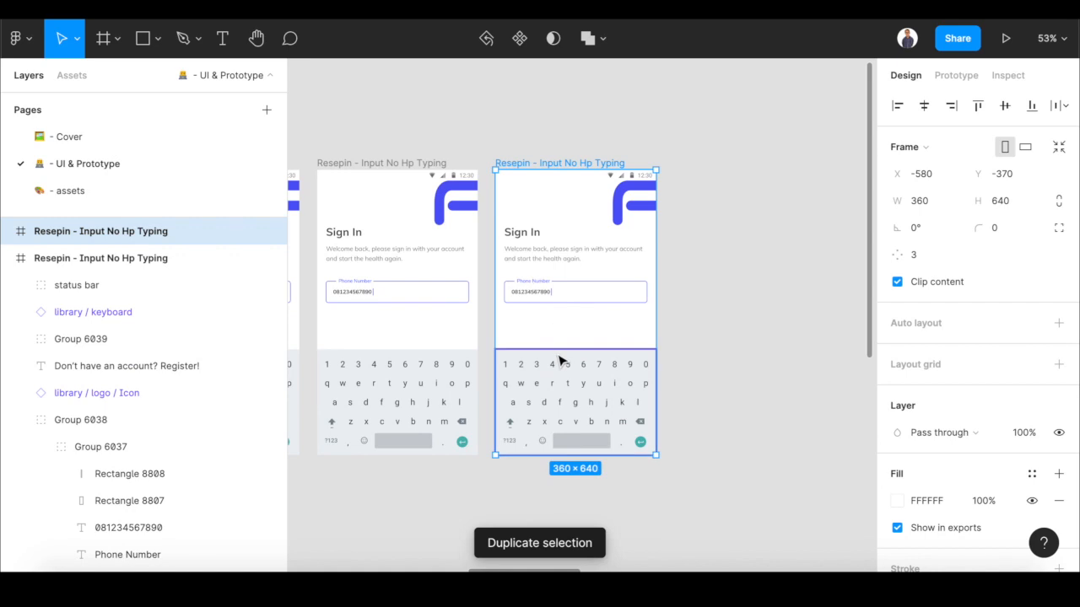
- Shift the keyboard in the newest duplicate down below its frame to Y 693
{"action": "left_click", "coordinate": [559, 357]}
{"action": "key", "text": "shift+Down"}
{"action": "key", "text": "shift+Down"}
{"action": "key", "text": "shift+Down"}
{"action": "key", "text": "shift+Down"}
{"action": "key", "text": "shift+Down"}
{"action": "key", "text": "shift+Down"}
{"action": "key", "text": "shift+Down"}
{"action": "key", "text": "shift+Down"}
{"action": "key", "text": "shift+Down"}
{"action": "key", "text": "shift+Down"}
{"action": "key", "text": "shift+Down"}
{"action": "key", "text": "shift+Down"}
{"action": "key", "text": "shift+Down"}
{"action": "key", "text": "shift+Down"}
{"action": "key", "text": "shift+Down"}
{"action": "key", "text": "shift+Down"}
{"action": "key", "text": "shift+Down"}
{"action": "key", "text": "shift+Down"}
{"action": "key", "text": "shift+Down"}
{"action": "key", "text": "shift+Down"}
{"action": "key", "text": "shift+Down"}
{"action": "key", "text": "shift+Down"}
{"action": "key", "text": "shift+Down"}
{"action": "key", "text": "shift+Down"}
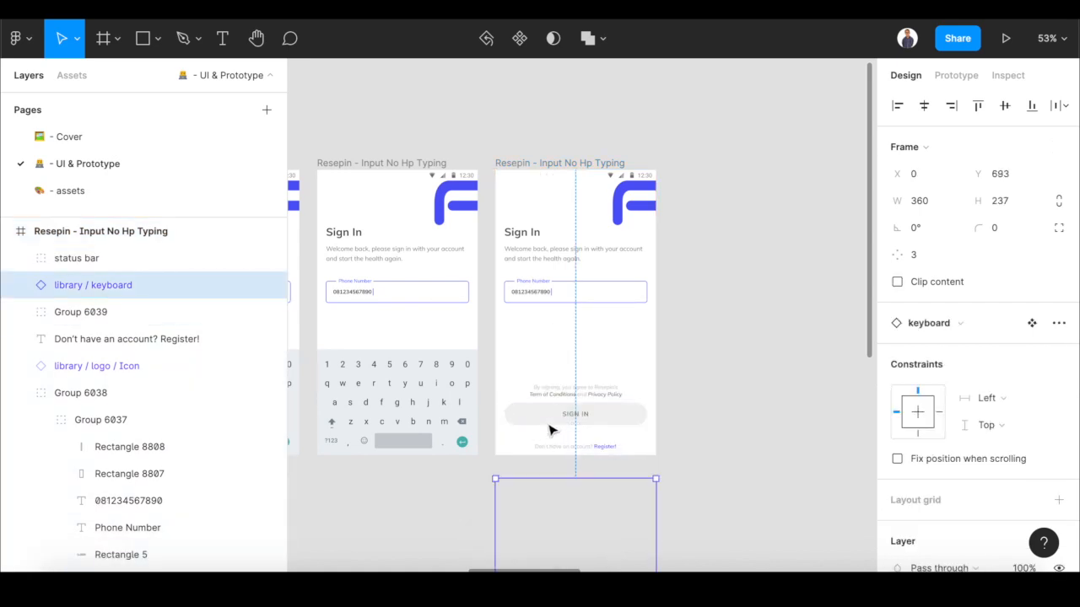
- Switch the newest screen's Sign In button variant, Property 1, to Enabled
{"action": "left_click", "coordinate": [546, 414]}
{"action": "double_click", "coordinate": [541, 408]}
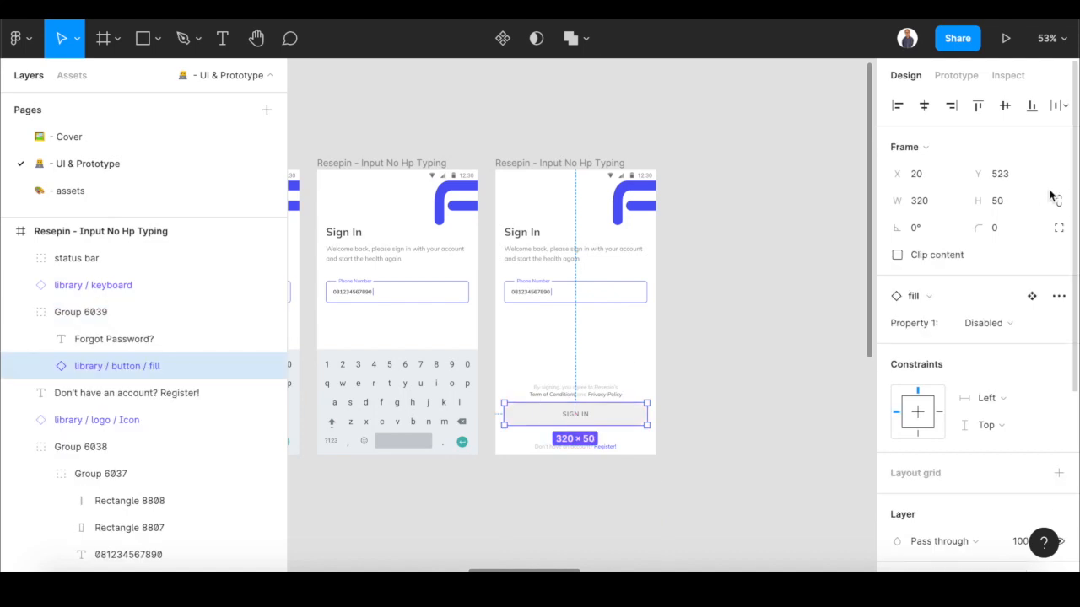
{"action": "left_click", "coordinate": [1003, 321]}
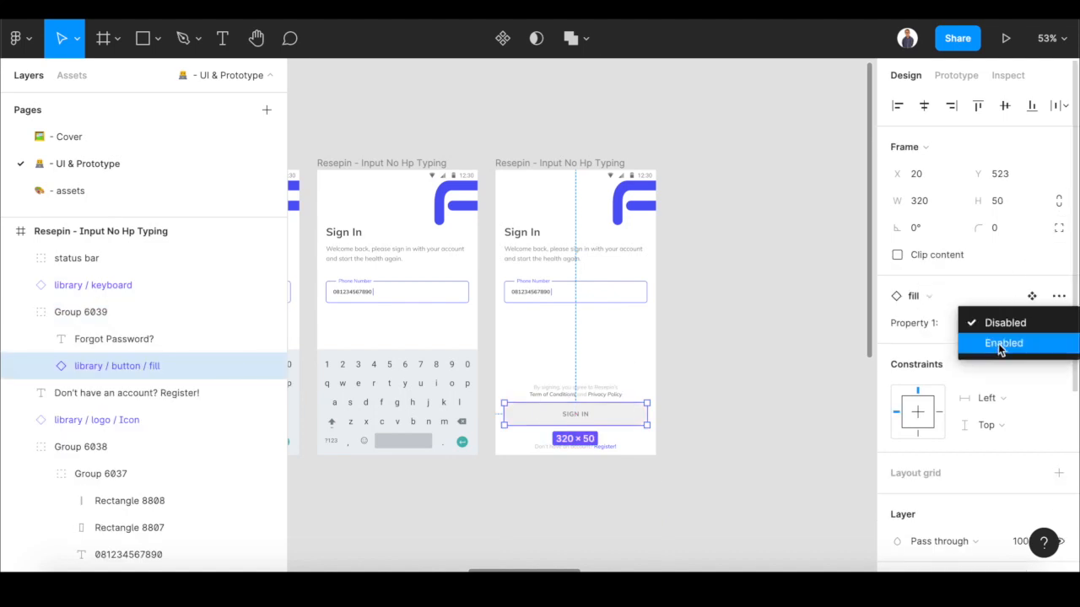
{"action": "left_click", "coordinate": [1000, 342]}
- Delete the text cursor line from the phone number field on the screen with the enabled Sign In button
{"action": "left_click", "coordinate": [548, 294]}
{"action": "left_click", "coordinate": [121, 502]}
{"action": "key", "text": "Delete"}
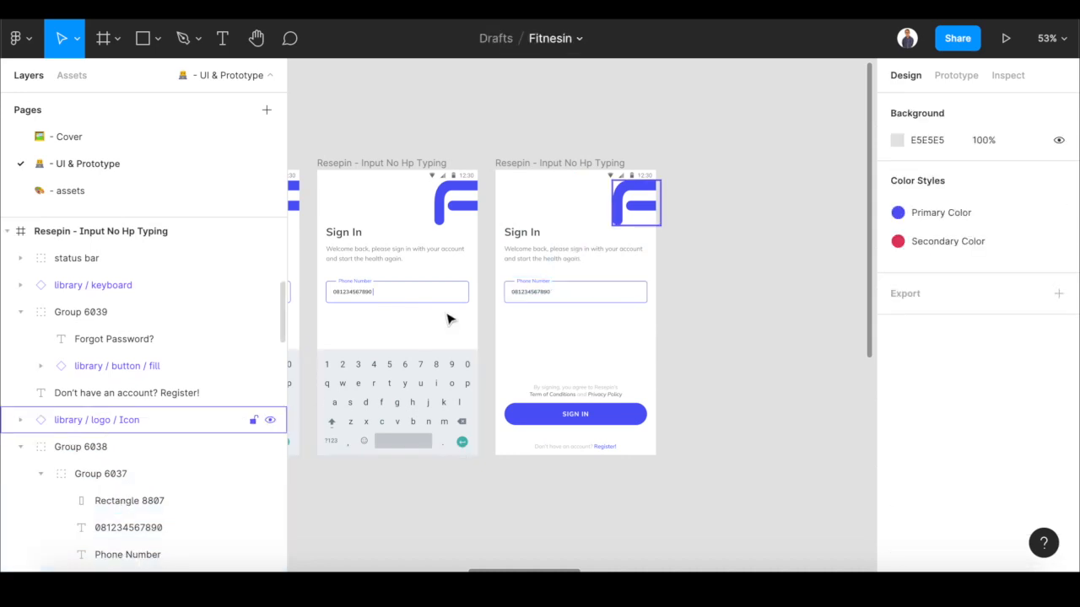
- Replace the Primary Color in the phone number field group with the light gray style
{"action": "left_click", "coordinate": [143, 487]}
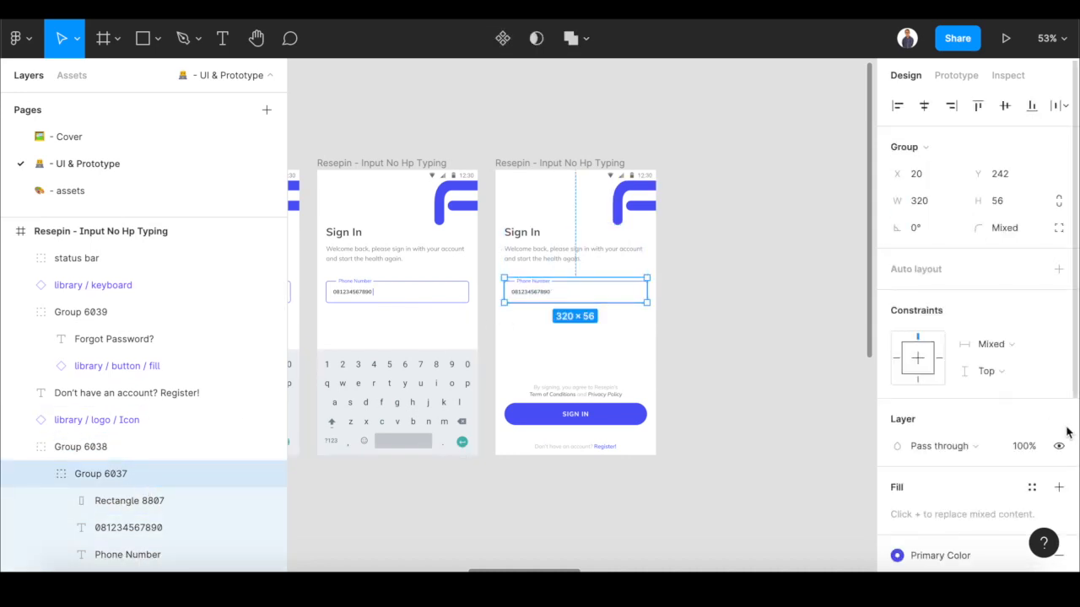
{"action": "scroll", "coordinate": [1067, 428], "scroll_direction": "down", "scroll_amount": 5}
{"action": "left_click", "coordinate": [1030, 378]}
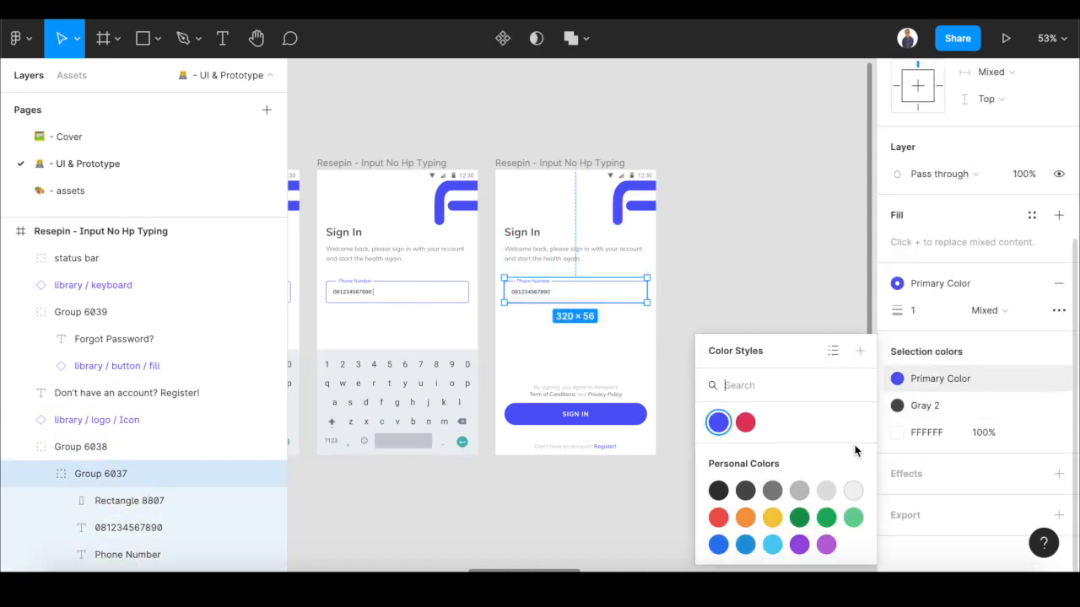
{"action": "left_click", "coordinate": [827, 492]}
{"action": "left_click", "coordinate": [764, 394]}
- Move the dark overlay rectangle from the canvas into the last sign-in screen, above its status bar layer
{"action": "scroll", "coordinate": [761, 396], "scroll_direction": "down", "scroll_amount": 5}
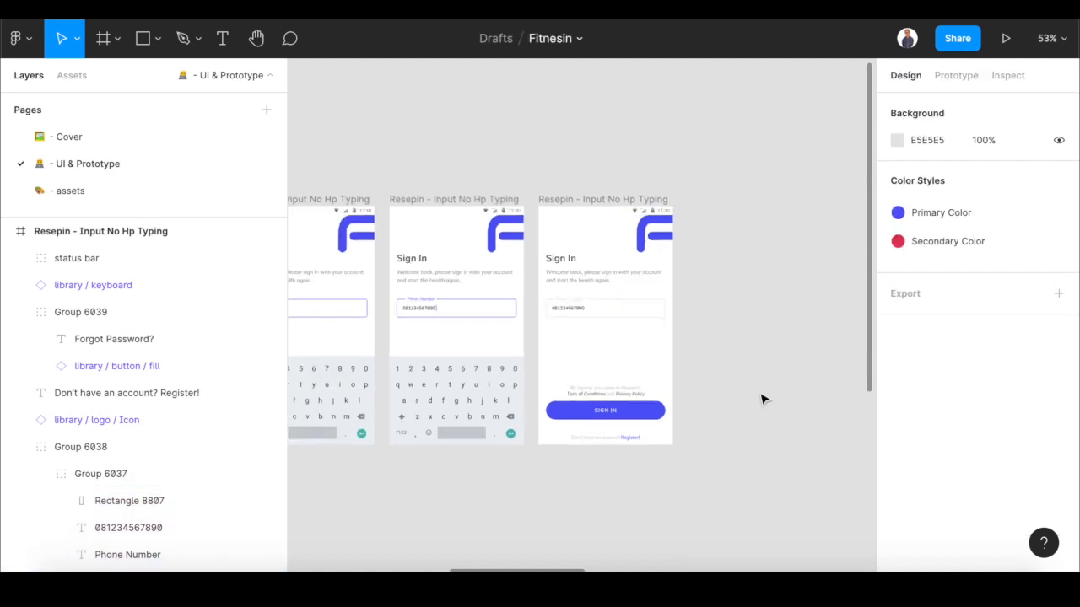
{"action": "scroll", "coordinate": [751, 403], "scroll_direction": "down", "scroll_amount": 1}
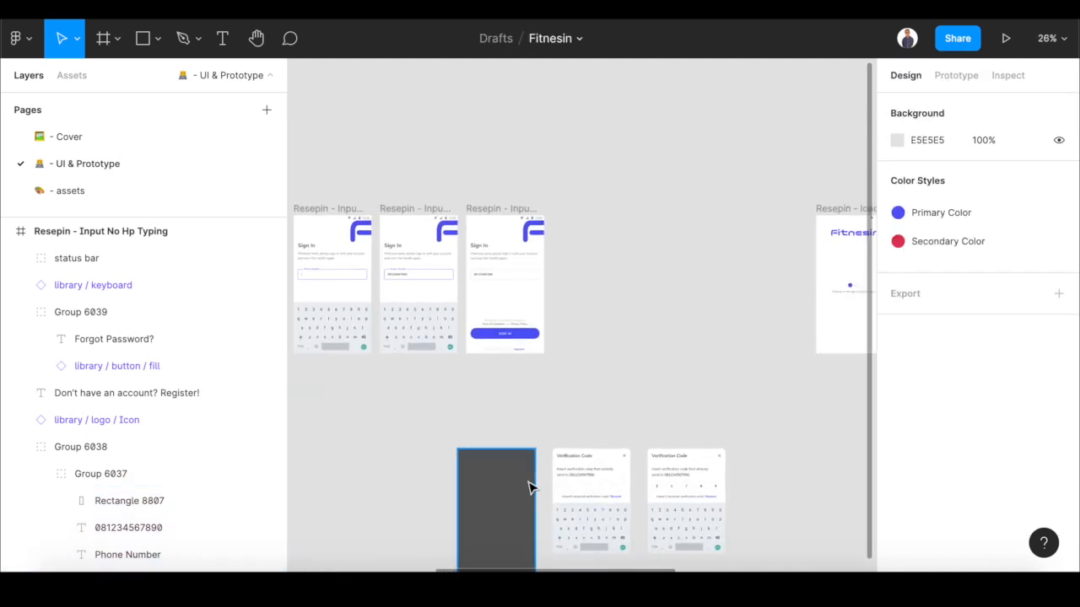
{"action": "left_click", "coordinate": [530, 487]}
{"action": "key", "text": "Delete"}
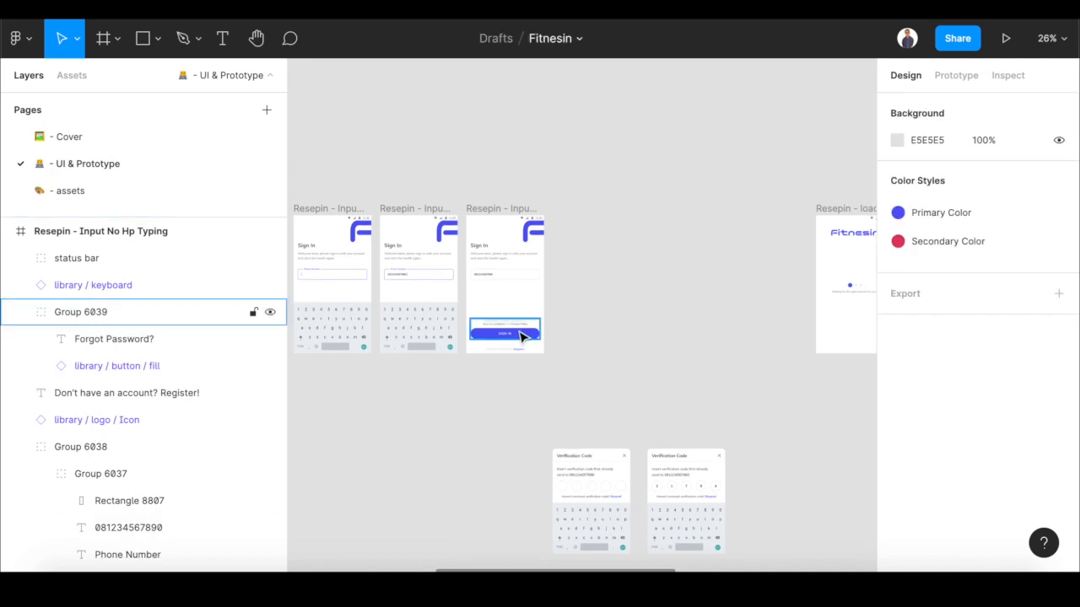
{"action": "left_click", "coordinate": [522, 337]}
{"action": "scroll", "coordinate": [519, 337], "scroll_direction": "up", "scroll_amount": 3}
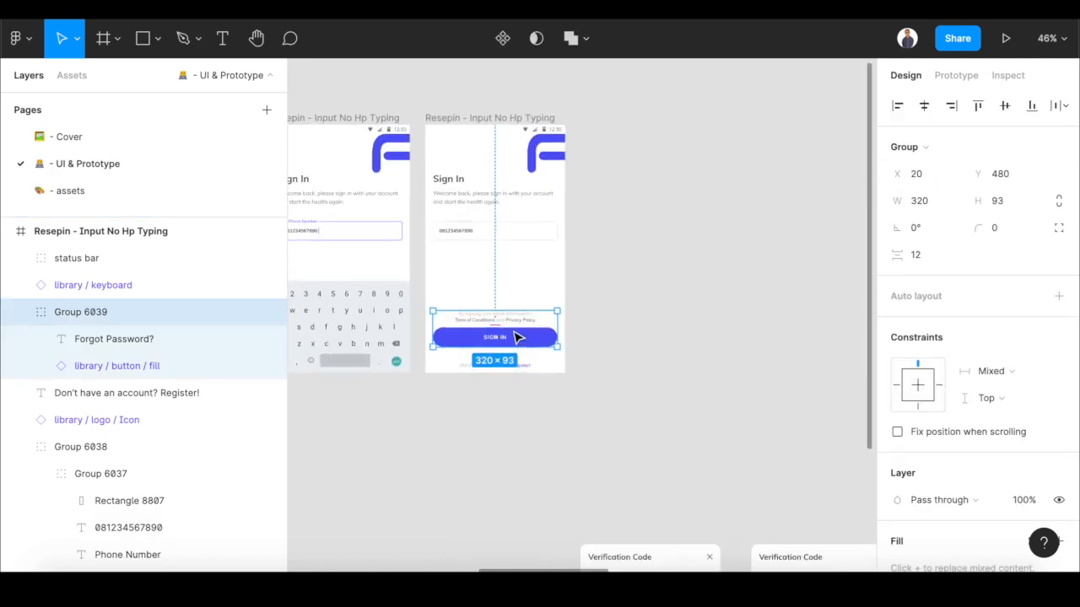
{"action": "left_click", "coordinate": [106, 259]}
{"action": "key", "text": "ctrl+v"}
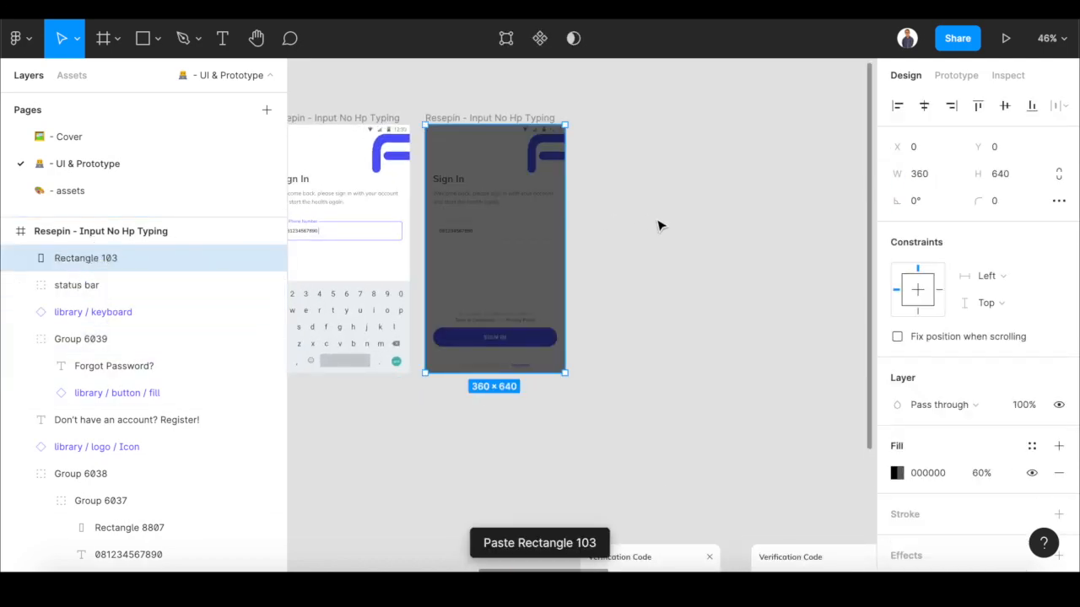
- Move the empty Verification Code bottom sheet into the darkened screen above the overlay and align it to the frame's bottom
{"action": "scroll", "coordinate": [660, 224], "scroll_direction": "down", "scroll_amount": 2}
{"action": "left_click", "coordinate": [662, 474]}
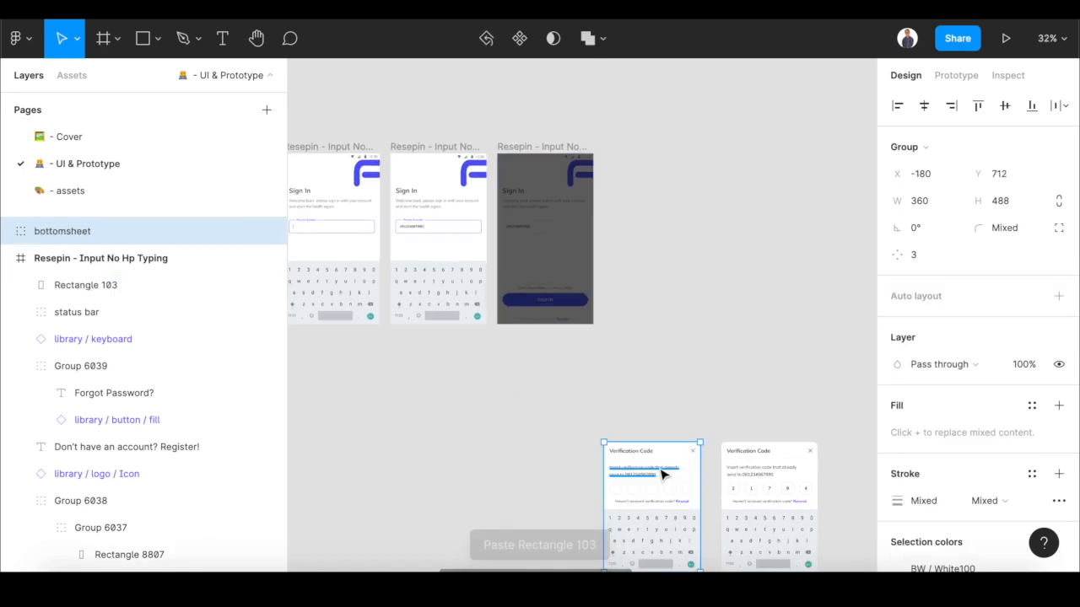
{"action": "key", "text": "Delete"}
{"action": "left_click", "coordinate": [580, 289]}
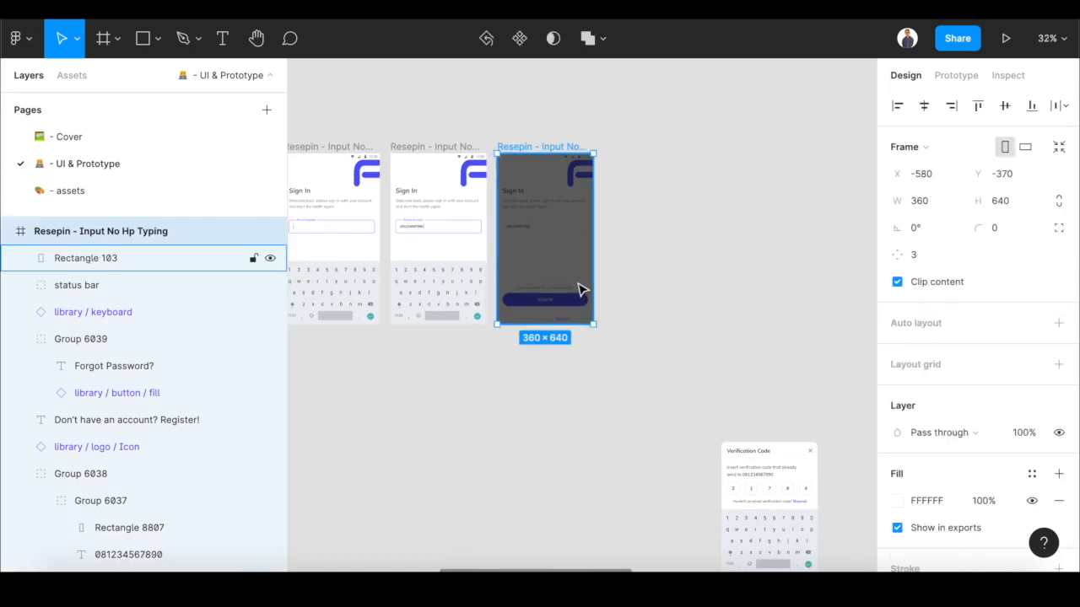
{"action": "left_click", "coordinate": [133, 258]}
{"action": "key", "text": "ctrl+v"}
{"action": "left_click", "coordinate": [1031, 111]}
- Move the Verification Code bottom sheet straight down below the sign-in frame to Y 692
{"action": "key", "text": "shift+Down"}
{"action": "key", "text": "shift+Down"}
{"action": "key", "text": "shift+Down"}
{"action": "key", "text": "shift+Down"}
{"action": "key", "text": "shift+Down"}
{"action": "key", "text": "shift+Down"}
{"action": "key", "text": "shift+Down"}
{"action": "key", "text": "shift+Down"}
{"action": "key", "text": "shift+Down"}
{"action": "key", "text": "shift+Down"}
{"action": "key", "text": "shift+Down"}
{"action": "key", "text": "shift+Down"}
{"action": "key", "text": "shift+Down"}
{"action": "key", "text": "shift+Down"}
{"action": "key", "text": "shift+Down"}
{"action": "key", "text": "shift+Down"}
{"action": "key", "text": "shift+Down"}
{"action": "key", "text": "shift+Down"}
{"action": "key", "text": "shift+Down"}
{"action": "key", "text": "shift+Down"}
{"action": "key", "text": "shift+Down"}
{"action": "key", "text": "shift+Down"}
{"action": "key", "text": "shift+Down"}
{"action": "key", "text": "shift+Down"}
{"action": "key", "text": "shift+Down"}
{"action": "key", "text": "shift+Down"}
{"action": "key", "text": "shift+Down"}
{"action": "key", "text": "shift+Down"}
{"action": "key", "text": "shift+Down"}
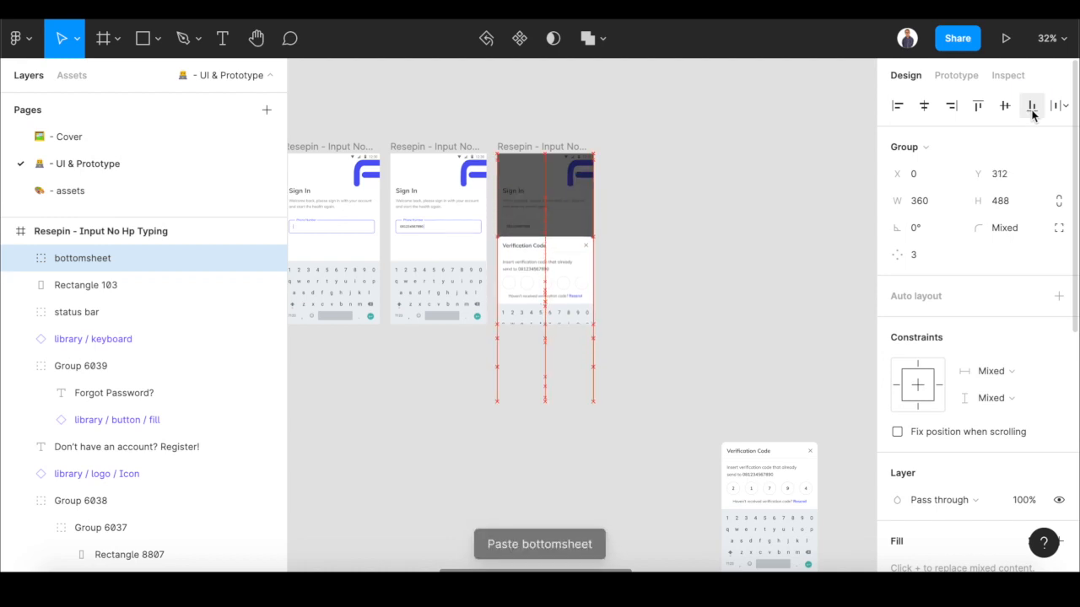
{"action": "key", "text": "shift+Down"}
{"action": "key", "text": "shift+Down"}
{"action": "key", "text": "shift+Down"}
{"action": "key", "text": "shift+Down"}
{"action": "key", "text": "shift+Down"}
{"action": "key", "text": "shift+Down"}
{"action": "key", "text": "shift+Down"}
{"action": "key", "text": "shift+Down"}
{"action": "key", "text": "shift+Down"}
{"action": "key", "text": "shift+Down"}
{"action": "key", "text": "shift+Down"}
{"action": "key", "text": "shift+Down"}
{"action": "key", "text": "shift+Down"}
{"action": "key", "text": "shift+Down"}
{"action": "key", "text": "shift+Down"}
{"action": "key", "text": "shift+Down"}
{"action": "key", "text": "shift+Down"}
{"action": "key", "text": "shift+Down"}
{"action": "key", "text": "shift+Down"}
{"action": "key", "text": "shift+Down"}
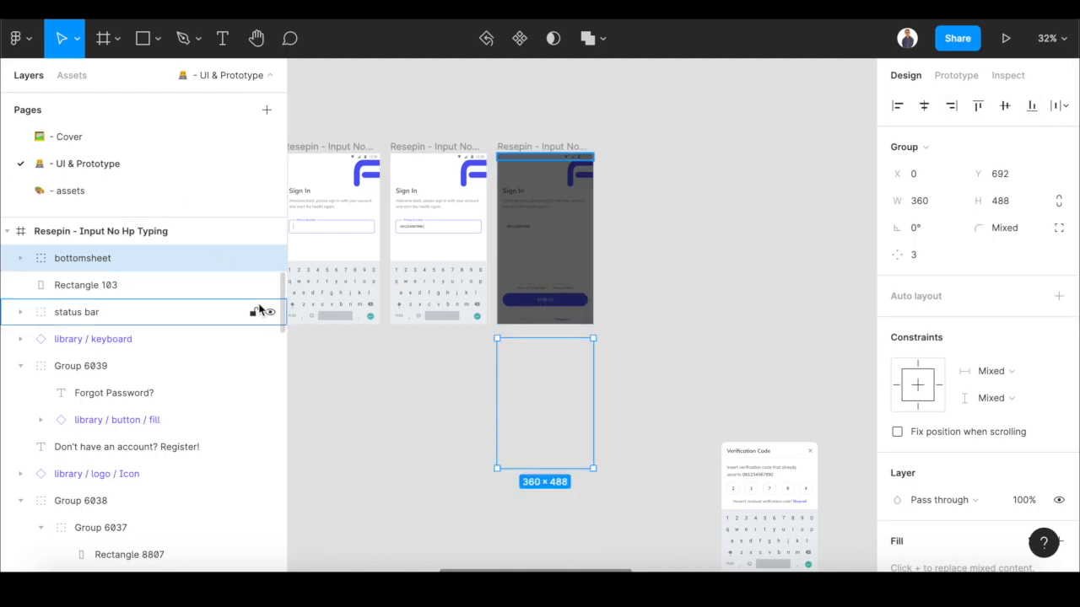
- Set the dark overlay rectangle's layer opacity to 0% on the last sign-in screen
{"action": "left_click", "coordinate": [185, 282]}
{"action": "left_click", "coordinate": [1019, 406]}
{"action": "type", "text": "1"}
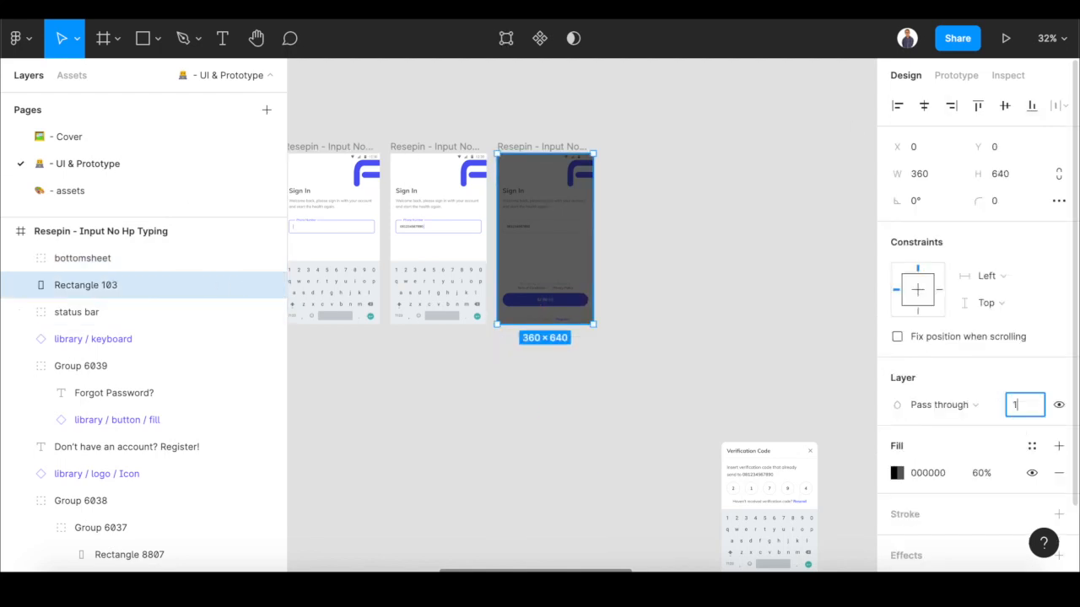
{"action": "key", "text": "Return"}
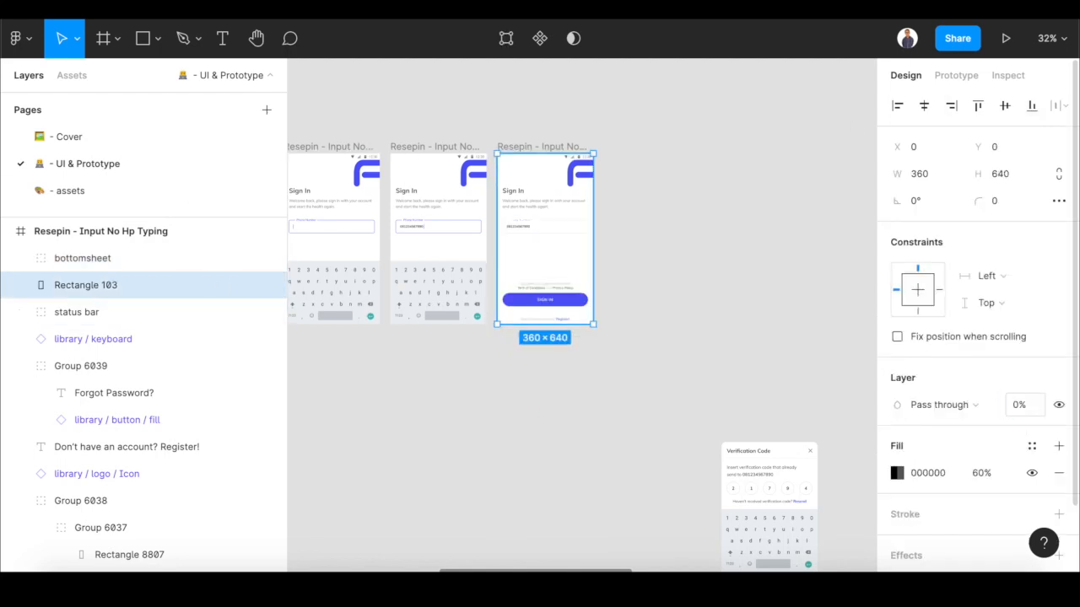
{"action": "left_click", "coordinate": [711, 229]}
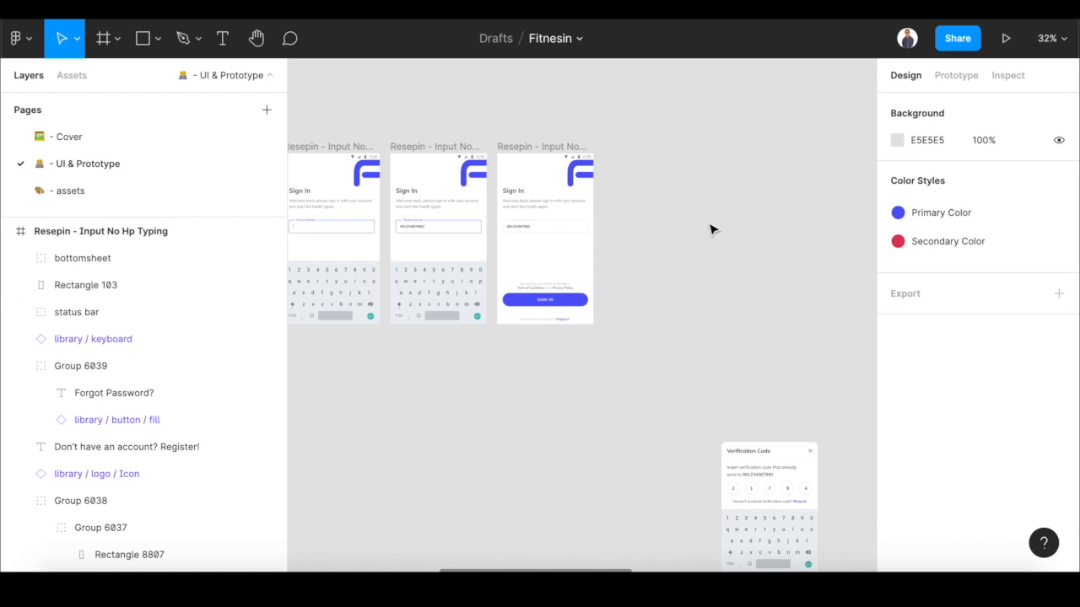
- Duplicate the last sign-in screen and set the overlay rectangle's layer opacity to 100% in the copy
{"action": "left_click", "coordinate": [536, 149]}
{"action": "key", "text": "ctrl+d"}
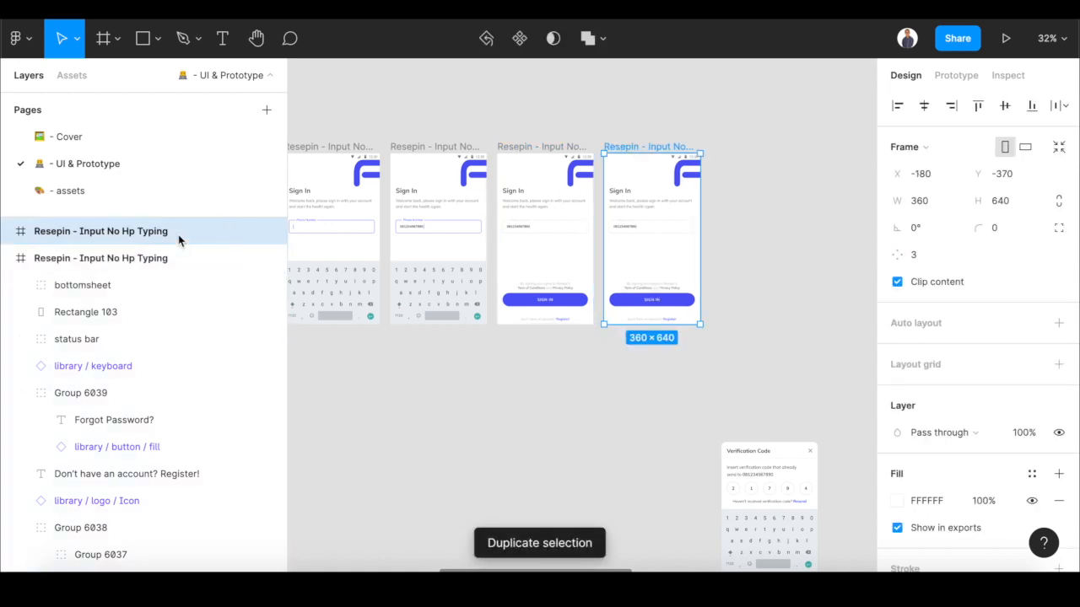
{"action": "left_click", "coordinate": [7, 234]}
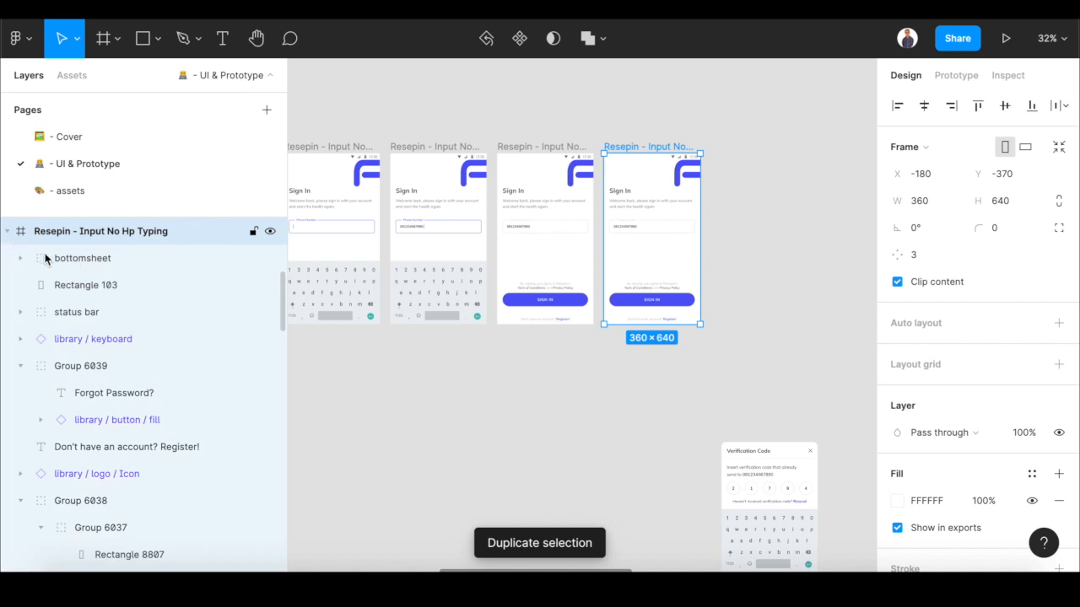
{"action": "left_click", "coordinate": [77, 285]}
{"action": "left_click", "coordinate": [1023, 405]}
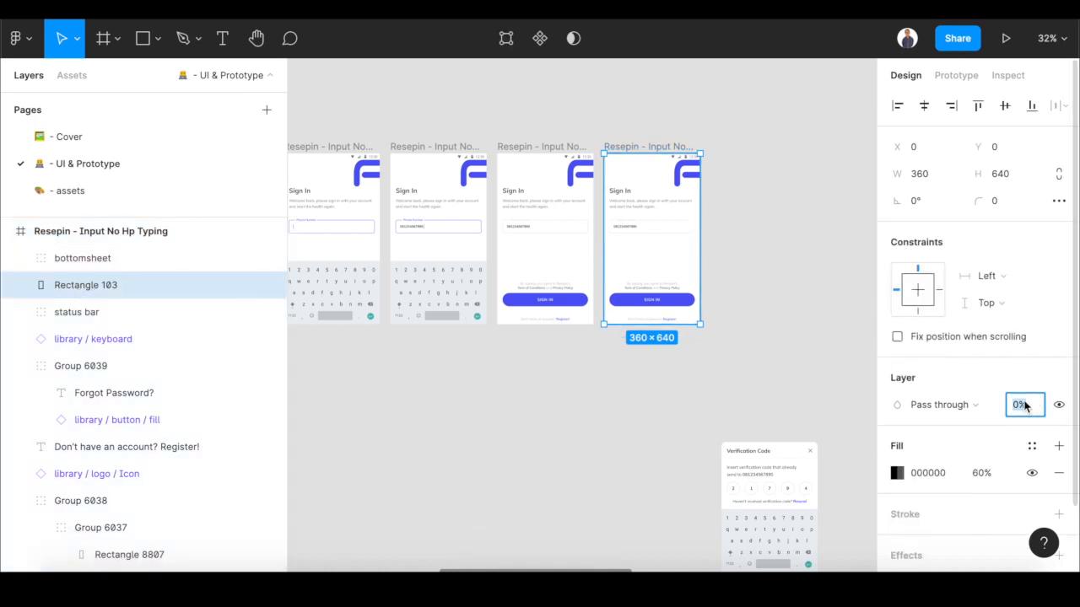
{"action": "key", "text": "Return"}
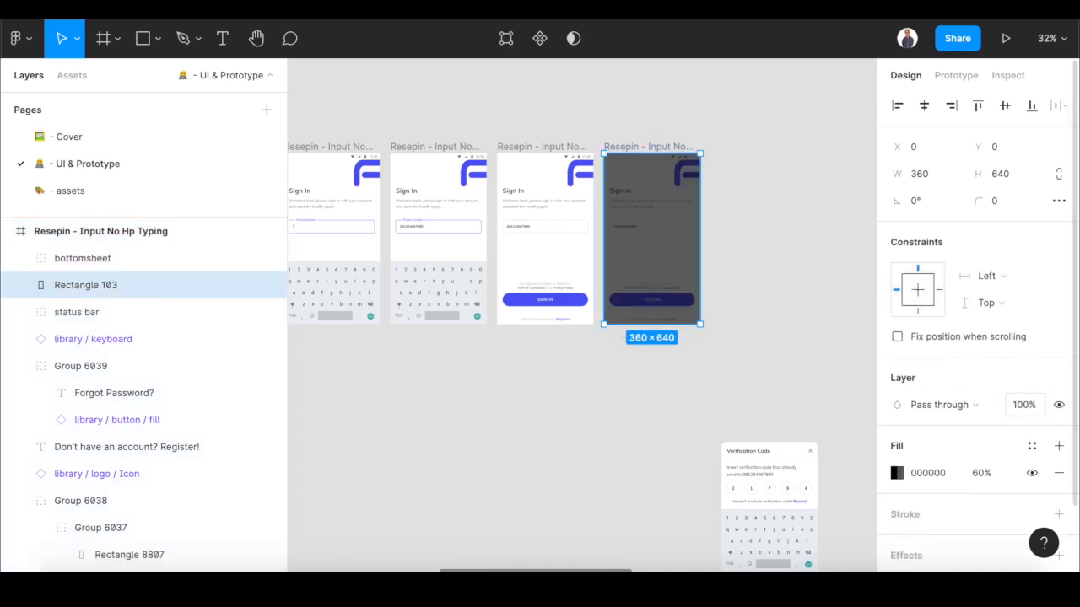
- Align the bottom sheet to the bottom of the duplicated, darkened frame
{"action": "left_click", "coordinate": [207, 263]}
{"action": "left_click", "coordinate": [978, 106]}
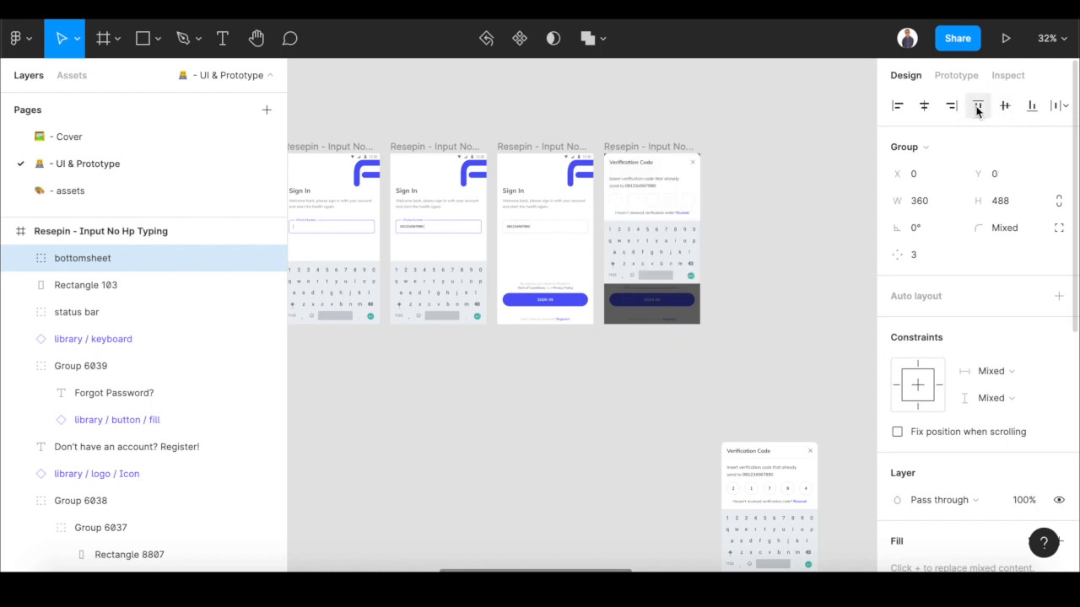
{"action": "left_click", "coordinate": [1031, 106]}
{"action": "scroll", "coordinate": [762, 265], "scroll_direction": "right", "scroll_amount": 3}
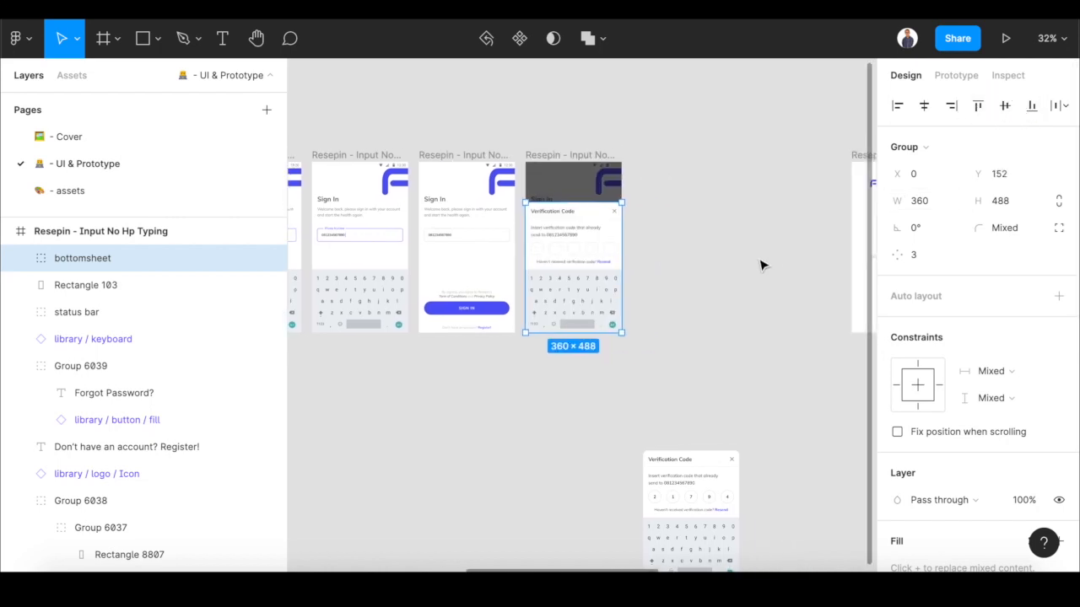
- Duplicate the darkened verification screen and move the filled-in Verification Code sheet from the canvas into the copy
{"action": "left_click", "coordinate": [578, 157]}
{"action": "key", "text": "ctrl+d"}
{"action": "left_click", "coordinate": [694, 472]}
{"action": "key", "text": "ctrl+x"}
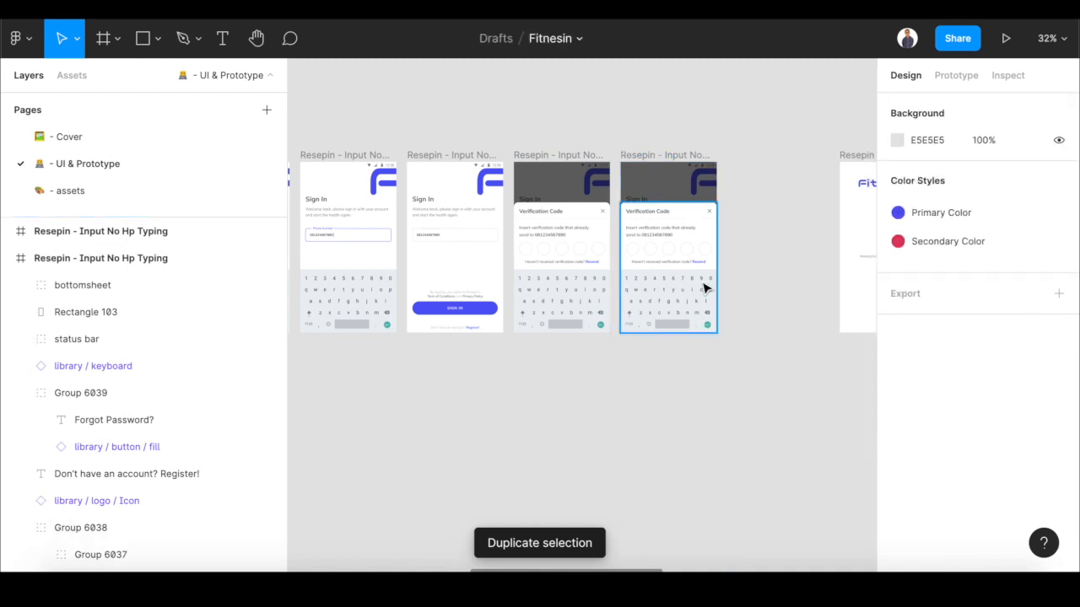
{"action": "key", "text": "ctrl+v"}
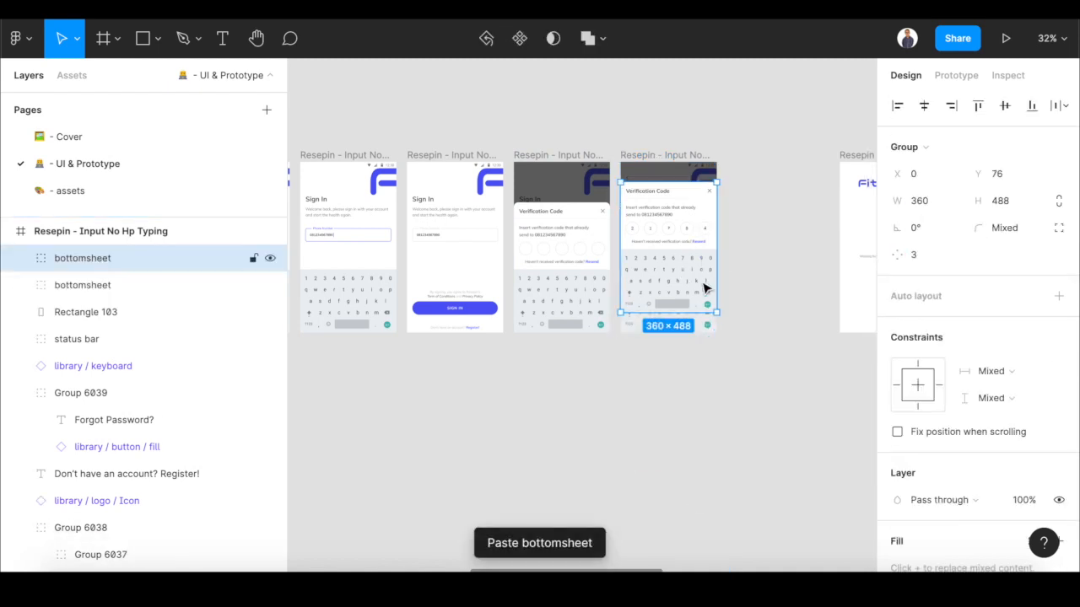
- Align the filled-in verification sheet to the frame's bottom and delete the empty bottom sheet beneath it
{"action": "left_click", "coordinate": [1031, 107]}
{"action": "left_click", "coordinate": [127, 287]}
{"action": "key", "text": "Delete"}
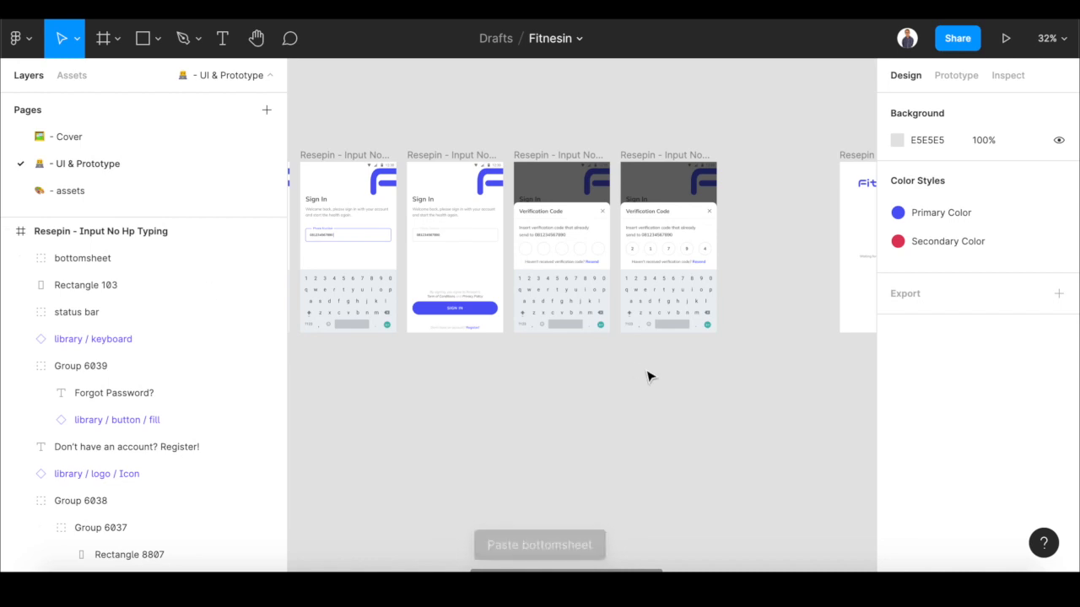
- Switch to prototype editing and check the device options, keeping Google Nexus 5X
{"action": "scroll", "coordinate": [648, 376], "scroll_direction": "down", "scroll_amount": 3}
{"action": "scroll", "coordinate": [648, 376], "scroll_direction": "down", "scroll_amount": 5}
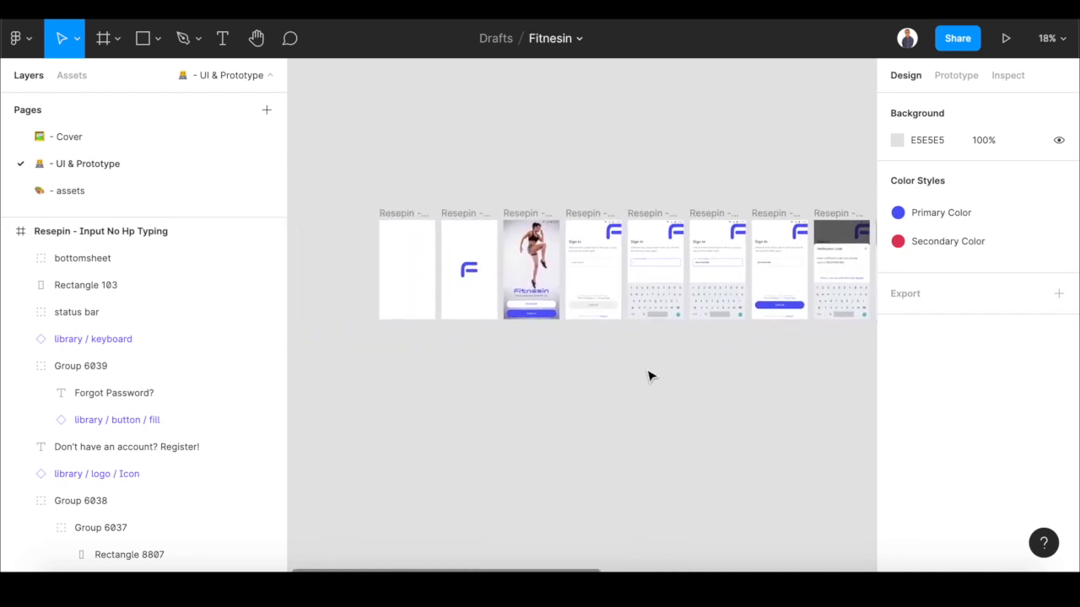
{"action": "left_click", "coordinate": [966, 82]}
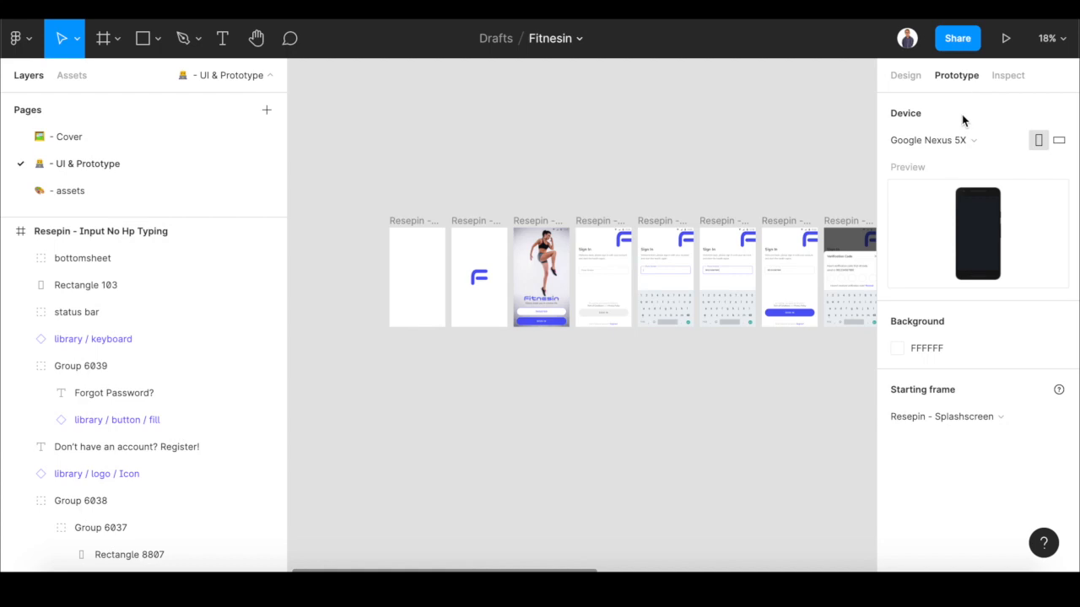
{"action": "left_click", "coordinate": [954, 142]}
{"action": "left_click", "coordinate": [960, 142]}
- Link the first Splashscreen frame to the second one with an After delay trigger of 800ms
{"action": "scroll", "coordinate": [523, 216], "scroll_direction": "up", "scroll_amount": 5}
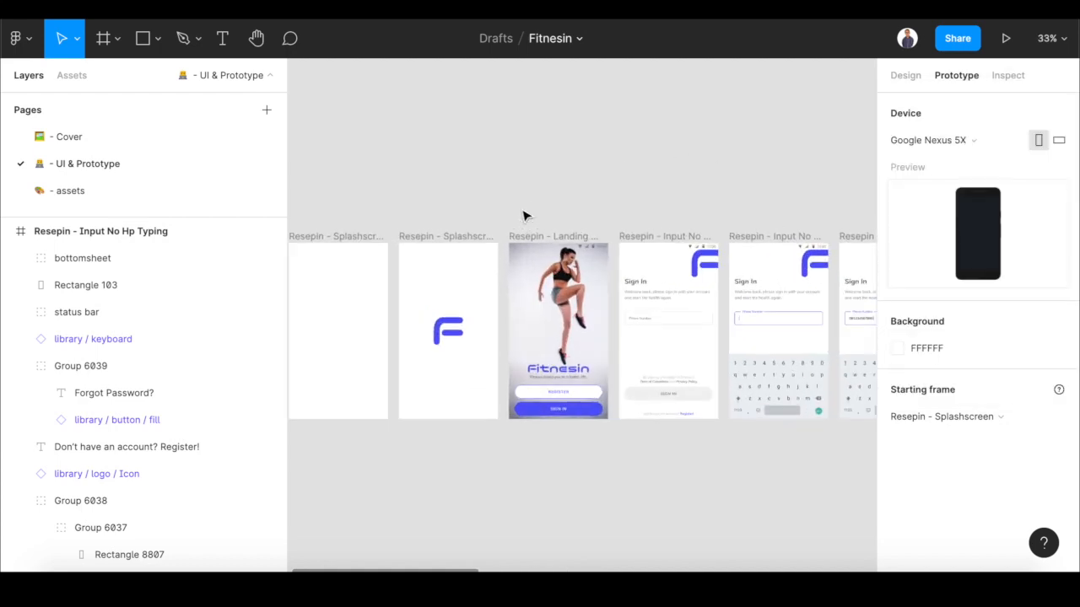
{"action": "left_click", "coordinate": [369, 236]}
{"action": "scroll", "coordinate": [369, 238], "scroll_direction": "left", "scroll_amount": 2}
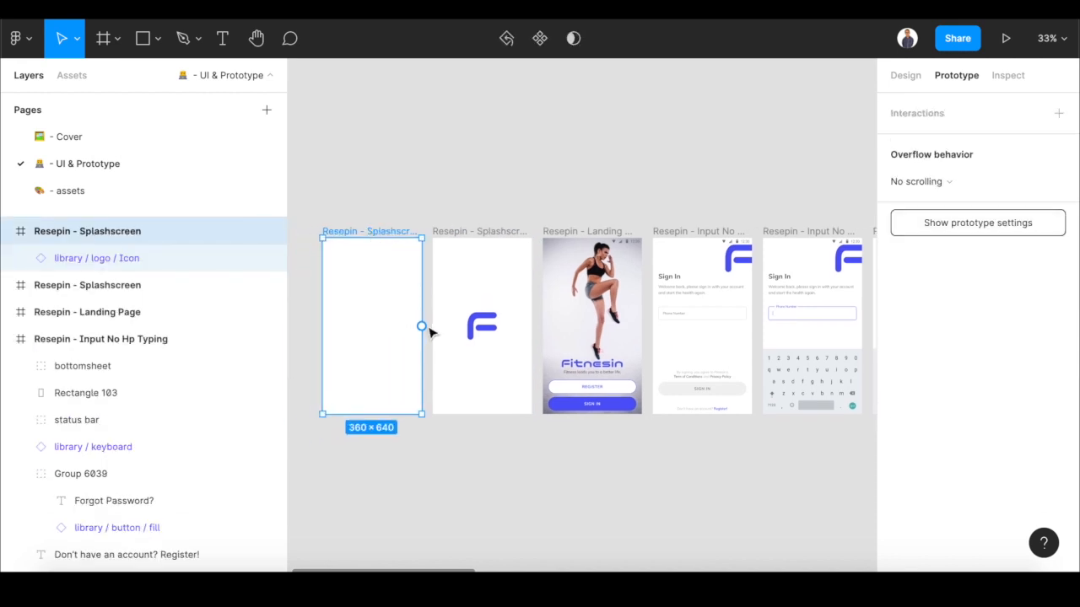
{"action": "left_click_drag", "start_coordinate": [422, 327], "coordinate": [474, 340]}
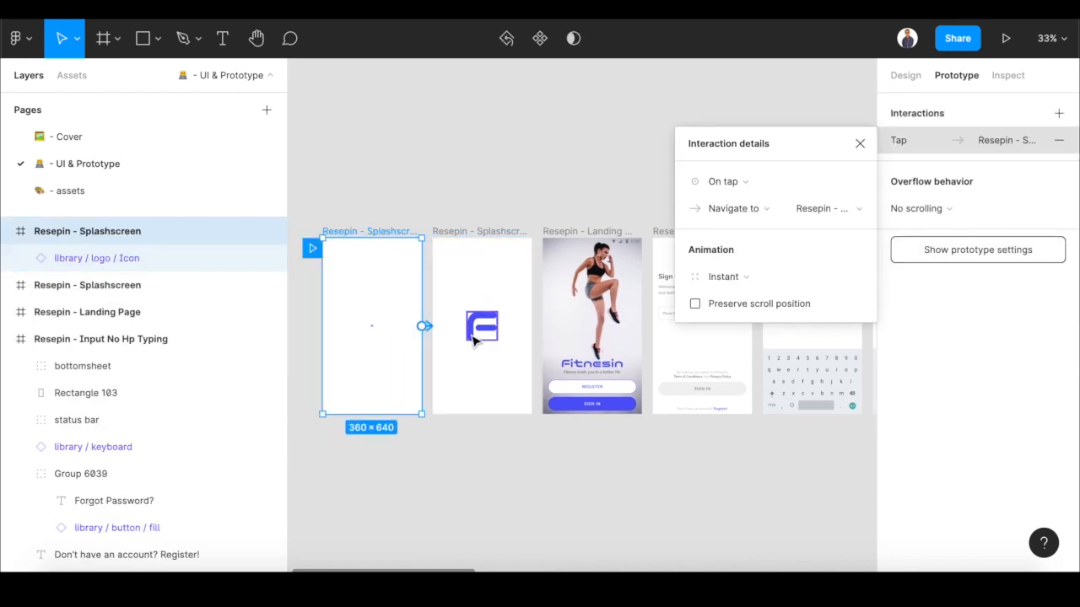
{"action": "left_click", "coordinate": [735, 182]}
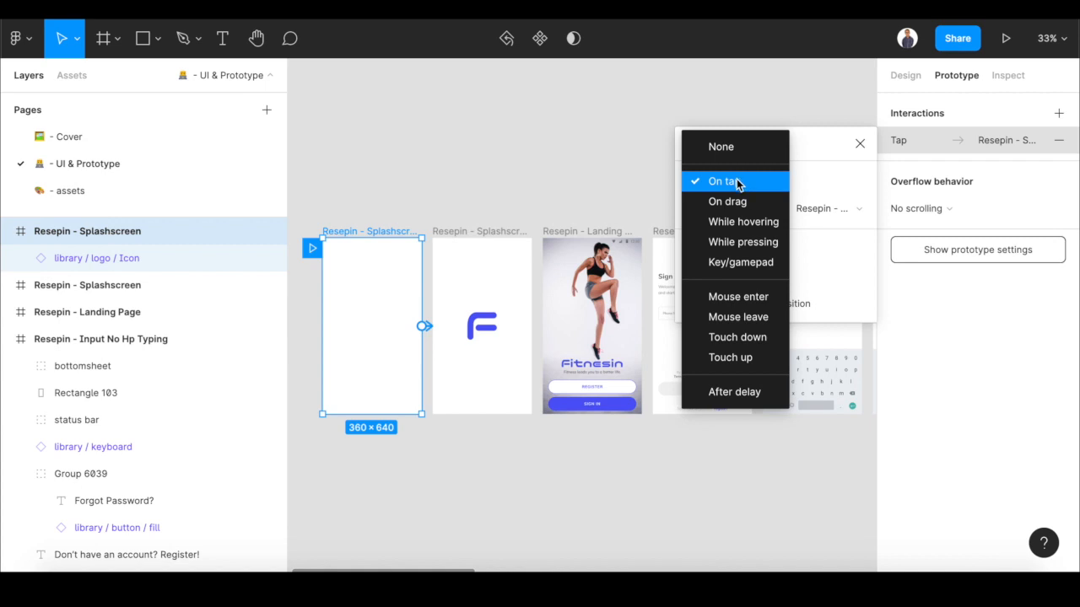
{"action": "left_click", "coordinate": [737, 392]}
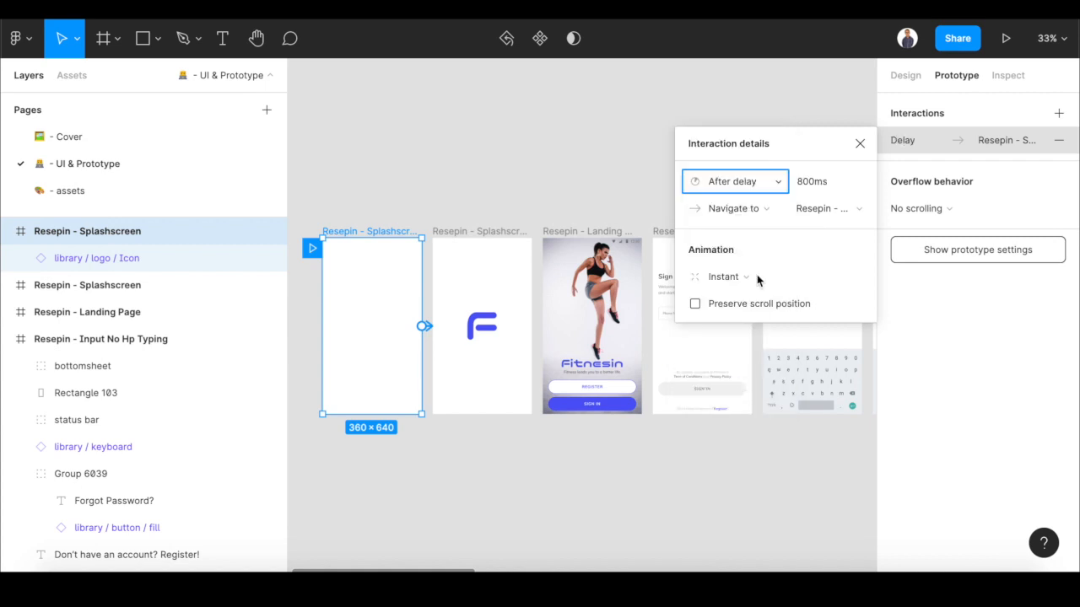
- Set the first splash screen's transition to Smart animate with a duration of 800ms
{"action": "left_click", "coordinate": [754, 278]}
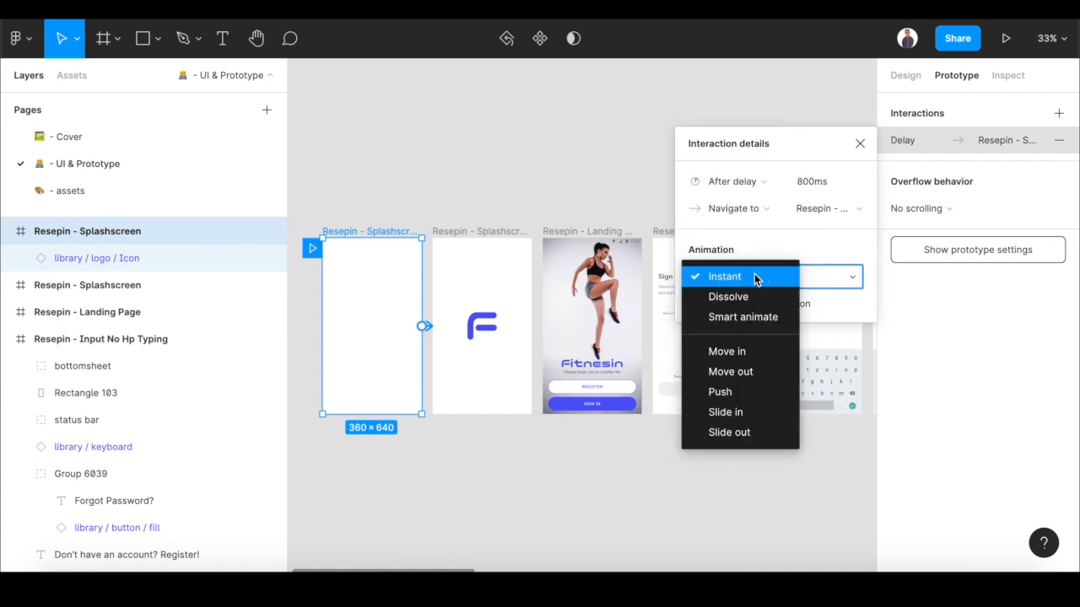
{"action": "left_click", "coordinate": [743, 317]}
{"action": "left_click", "coordinate": [815, 311]}
{"action": "type", "text": "800ms"}
{"action": "left_click", "coordinate": [484, 498]}
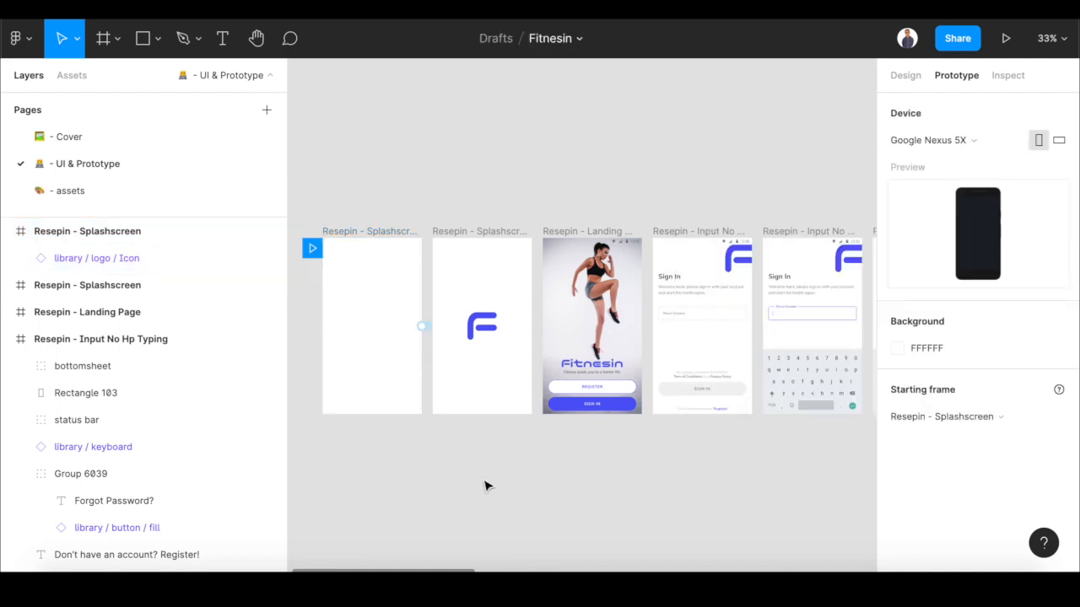
- Link the second Splashscreen frame to the Landing Page with an After delay trigger
{"action": "left_click", "coordinate": [496, 240]}
{"action": "left_click_drag", "start_coordinate": [535, 331], "coordinate": [567, 333]}
{"action": "left_click", "coordinate": [751, 188]}
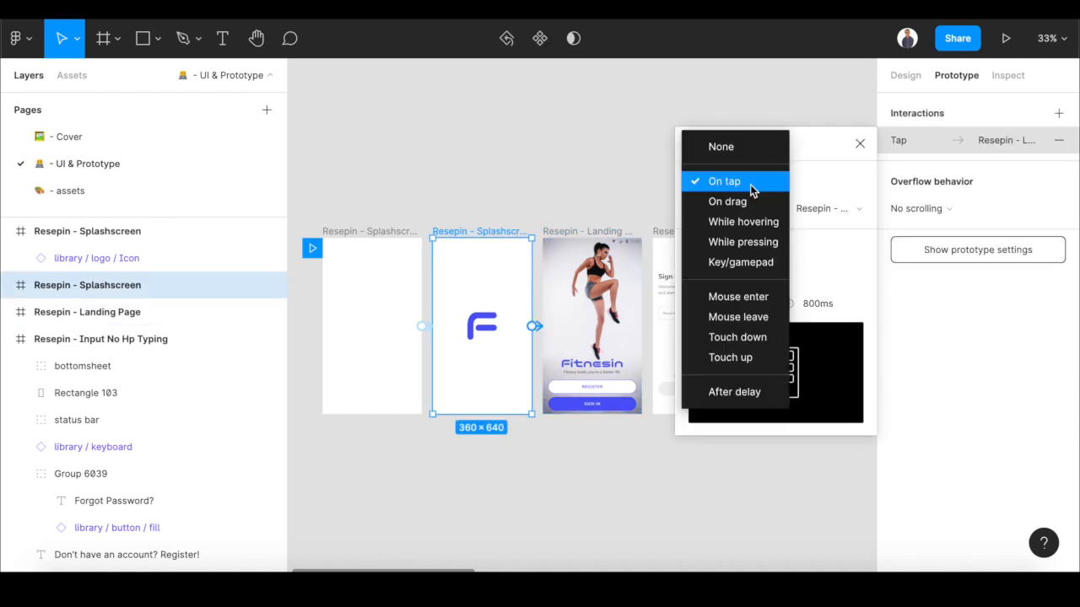
{"action": "left_click", "coordinate": [746, 393]}
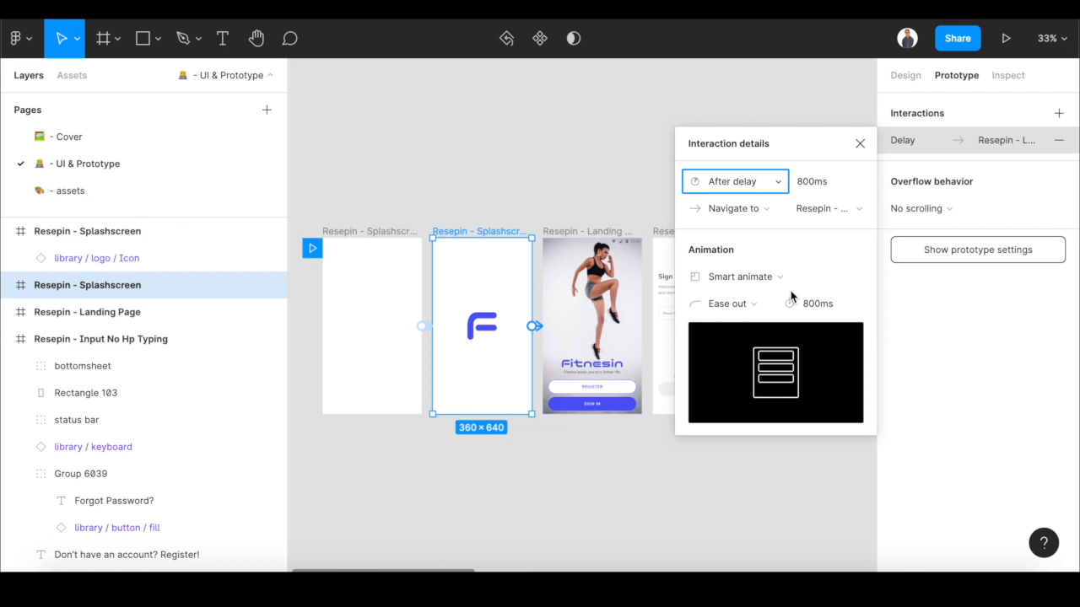
- Set the transition to the Landing Page to Instant with a delay of 1000ms
{"action": "left_click", "coordinate": [770, 285]}
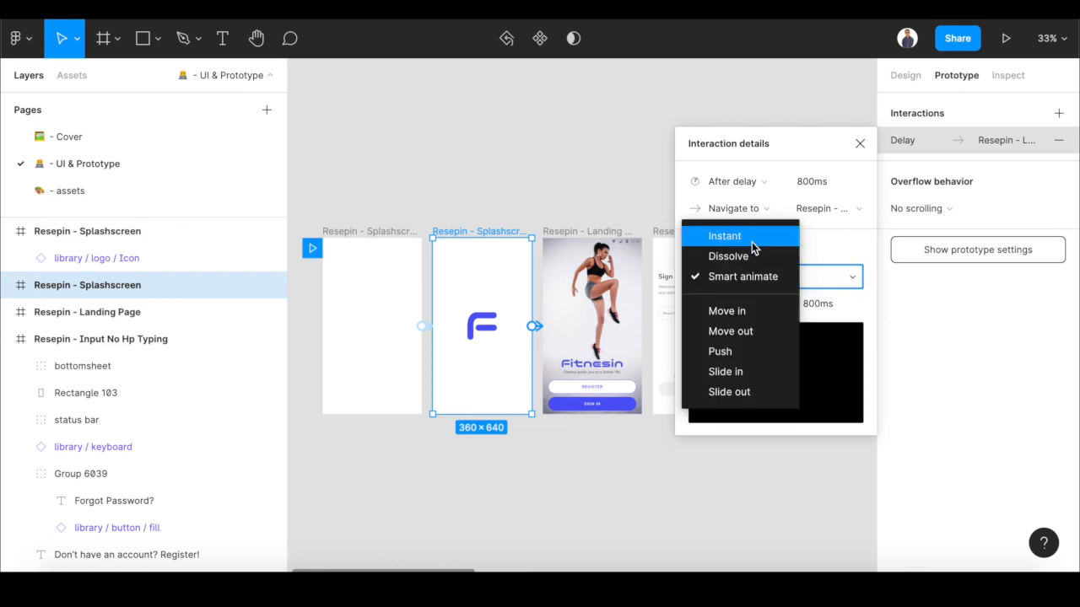
{"action": "left_click", "coordinate": [750, 239]}
{"action": "left_click", "coordinate": [803, 184]}
{"action": "type", "text": "10"}
{"action": "key", "text": "Return"}
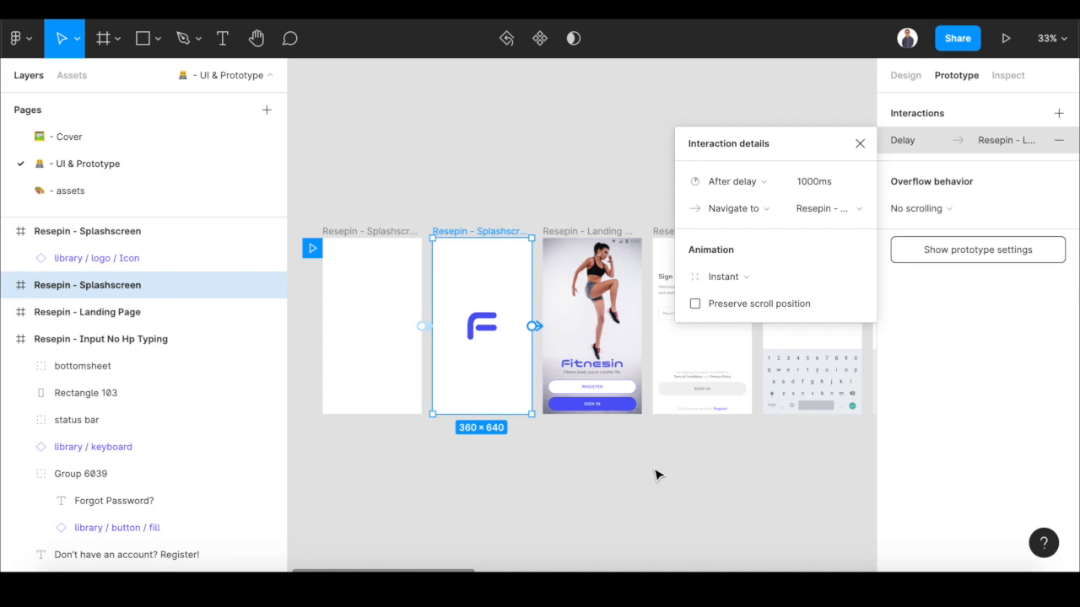
{"action": "left_click", "coordinate": [657, 475]}
- Link the Landing Page's Sign In button to the empty sign-in screen with an Instant On tap interaction
{"action": "scroll", "coordinate": [607, 439], "scroll_direction": "right", "scroll_amount": 2}
{"action": "left_click", "coordinate": [548, 413]}
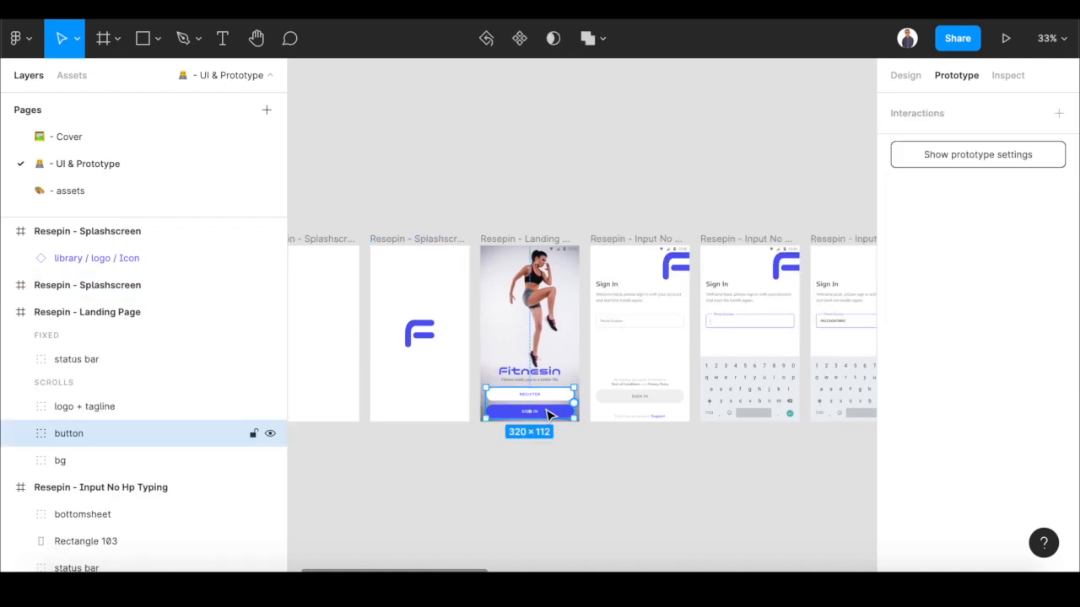
{"action": "double_click", "coordinate": [549, 414]}
{"action": "left_click_drag", "start_coordinate": [573, 412], "coordinate": [662, 338]}
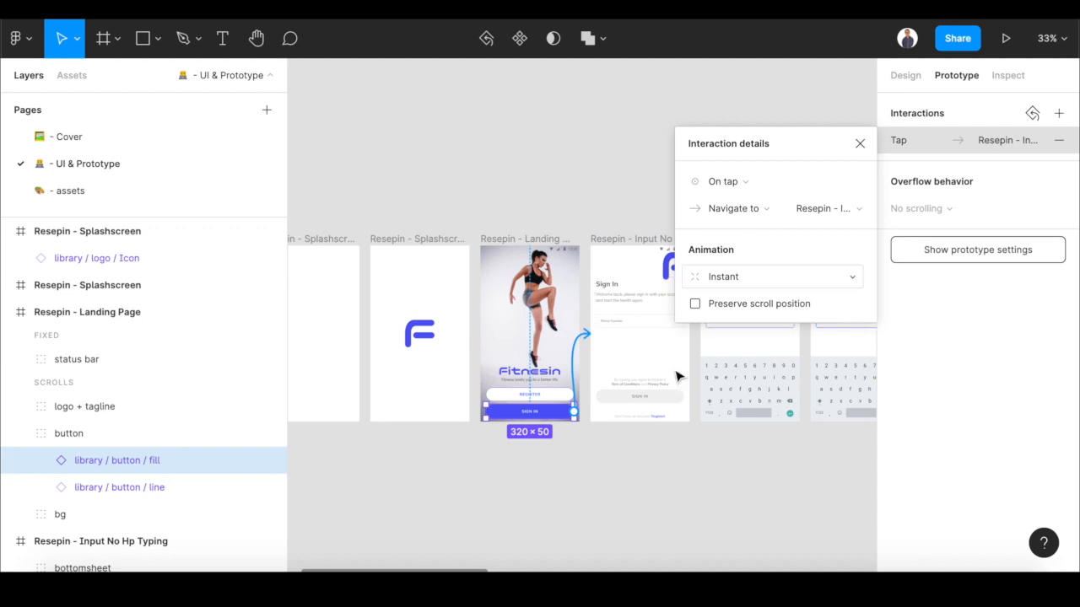
{"action": "left_click", "coordinate": [637, 473]}
- Link the empty screen's phone number field to the first keyboard screen On tap, using Smart animate with Ease out at 800ms
{"action": "scroll", "coordinate": [597, 483], "scroll_direction": "right", "scroll_amount": 5}
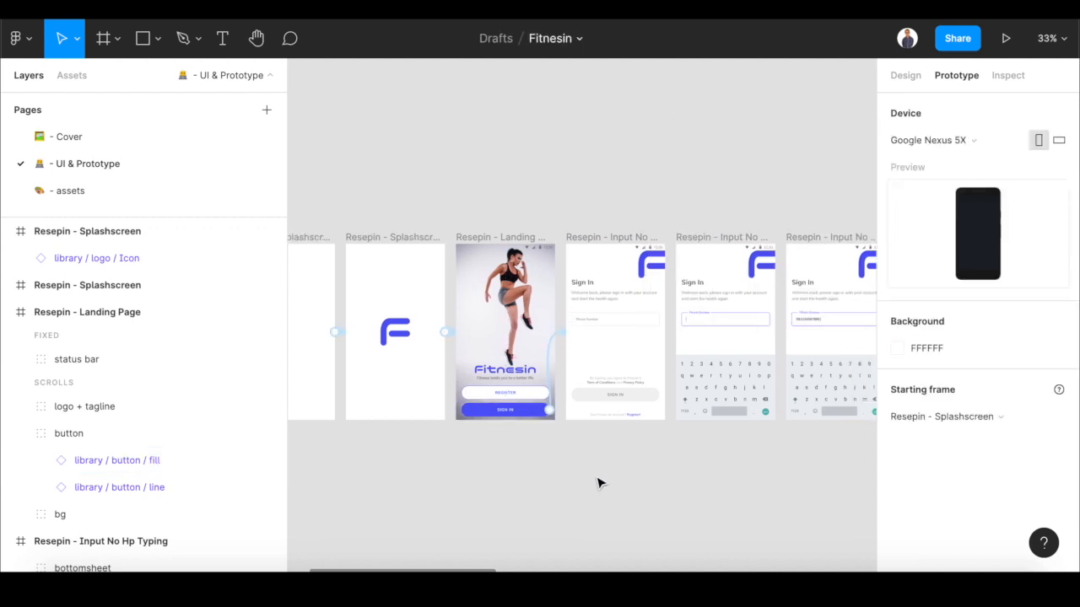
{"action": "left_click", "coordinate": [528, 323]}
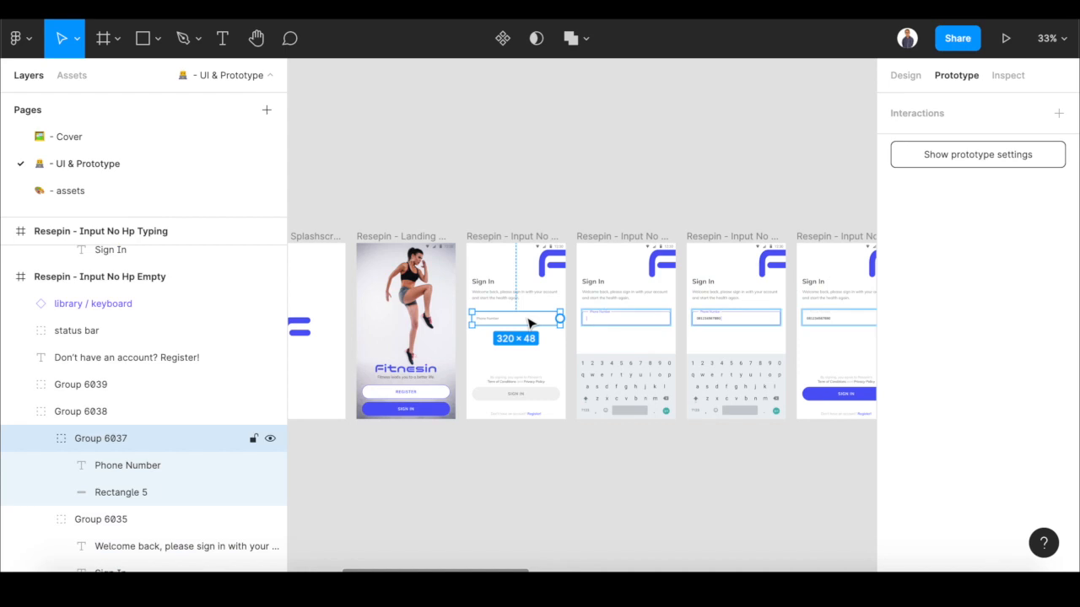
{"action": "left_click_drag", "start_coordinate": [559, 319], "coordinate": [600, 323]}
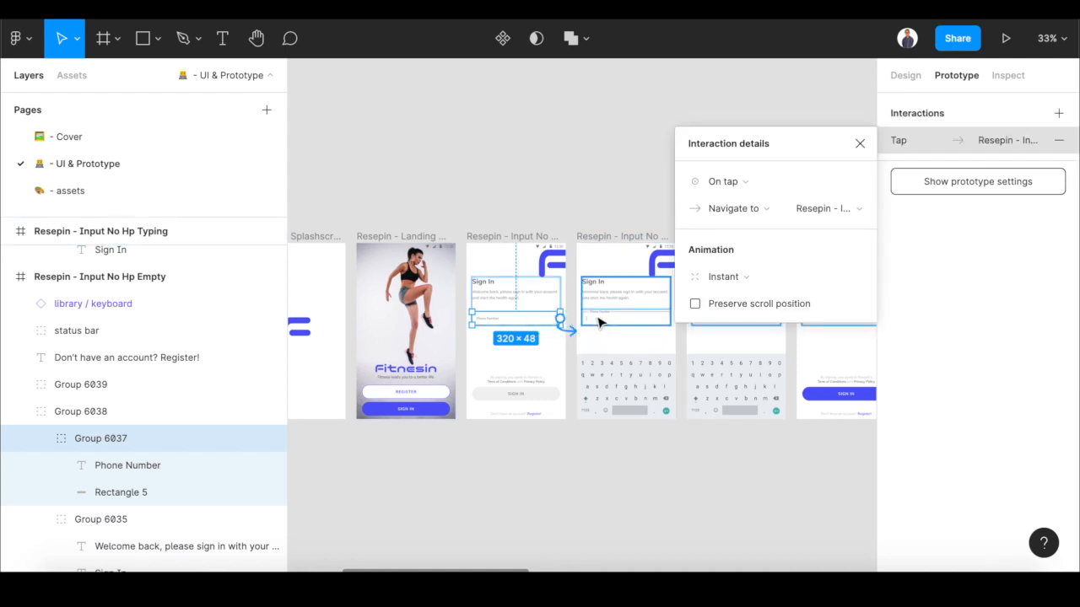
{"action": "left_click", "coordinate": [734, 285]}
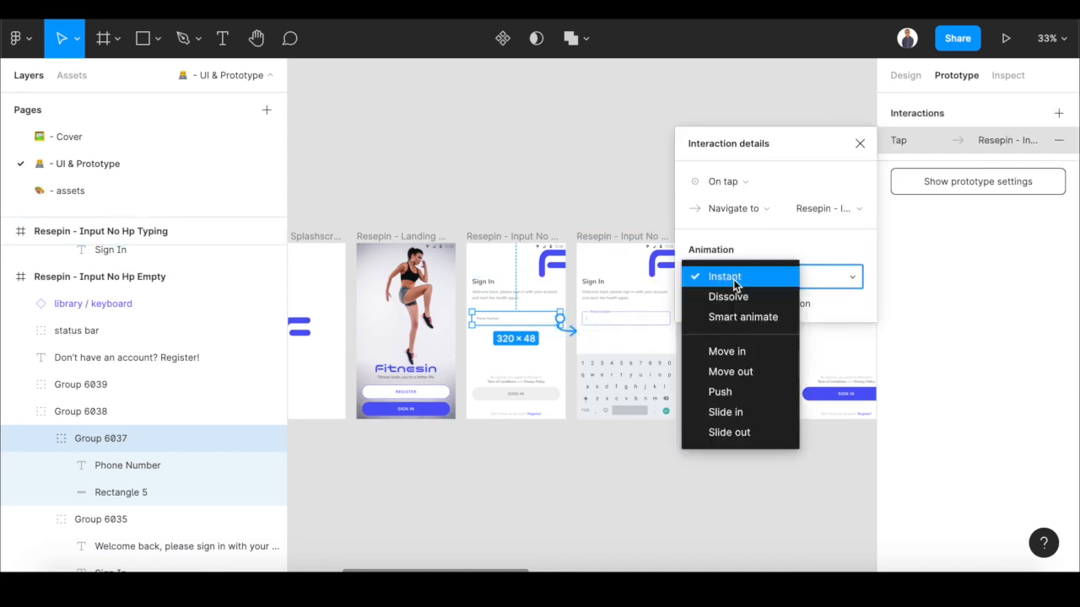
{"action": "left_click", "coordinate": [732, 320]}
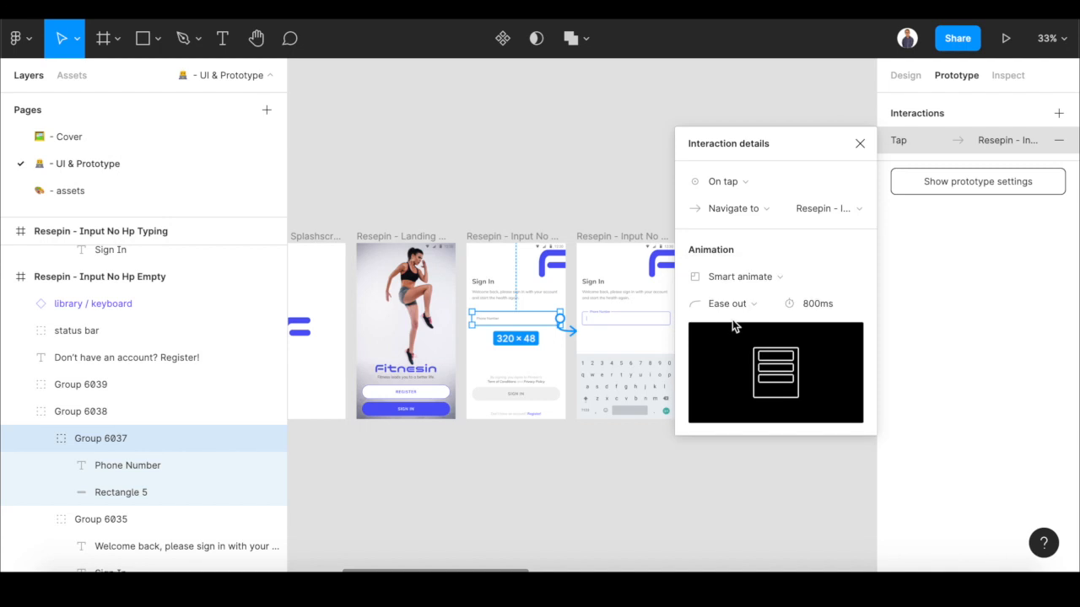
{"action": "scroll", "coordinate": [641, 481], "scroll_direction": "right", "scroll_amount": 3}
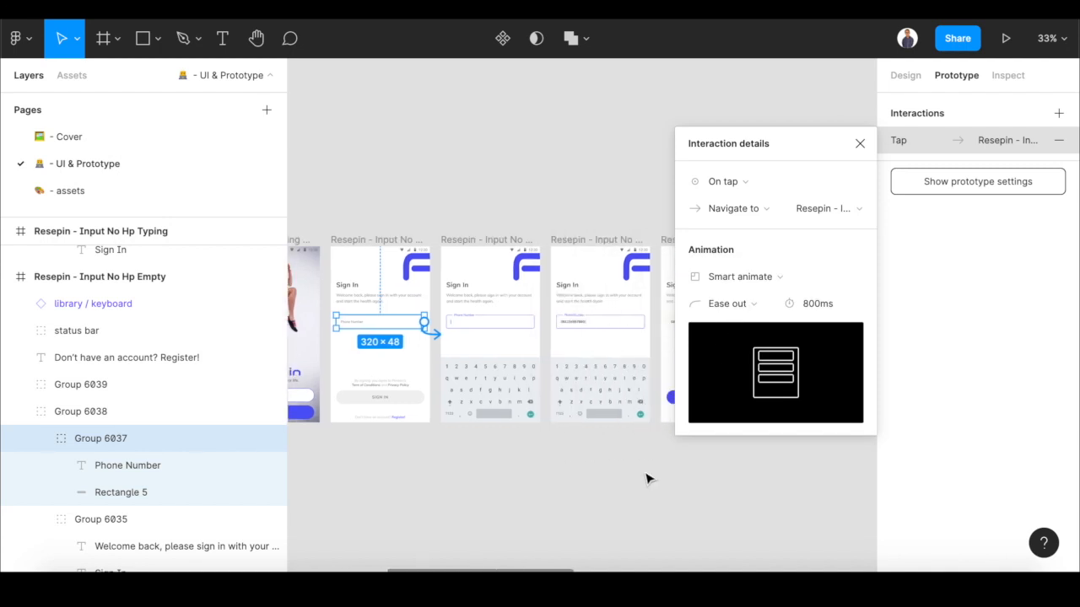
- Link the keyboard on the first keyboard screen to the second keyboard screen On tap, using Smart animate with Ease out at 1200ms
{"action": "left_click", "coordinate": [520, 489]}
{"action": "left_click", "coordinate": [510, 391]}
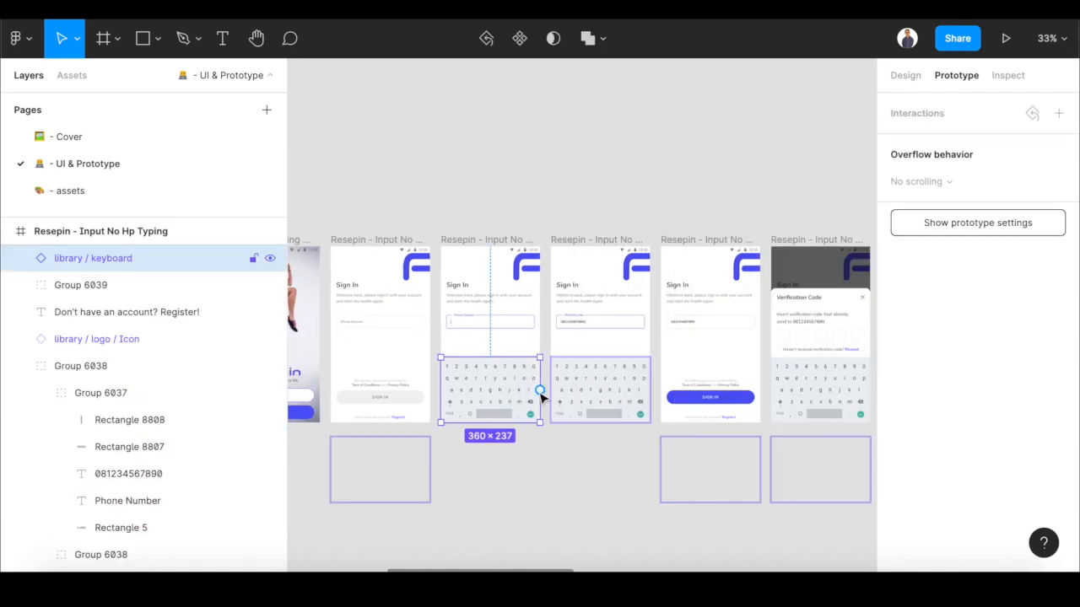
{"action": "left_click_drag", "start_coordinate": [540, 390], "coordinate": [595, 379]}
{"action": "left_click", "coordinate": [589, 481]}
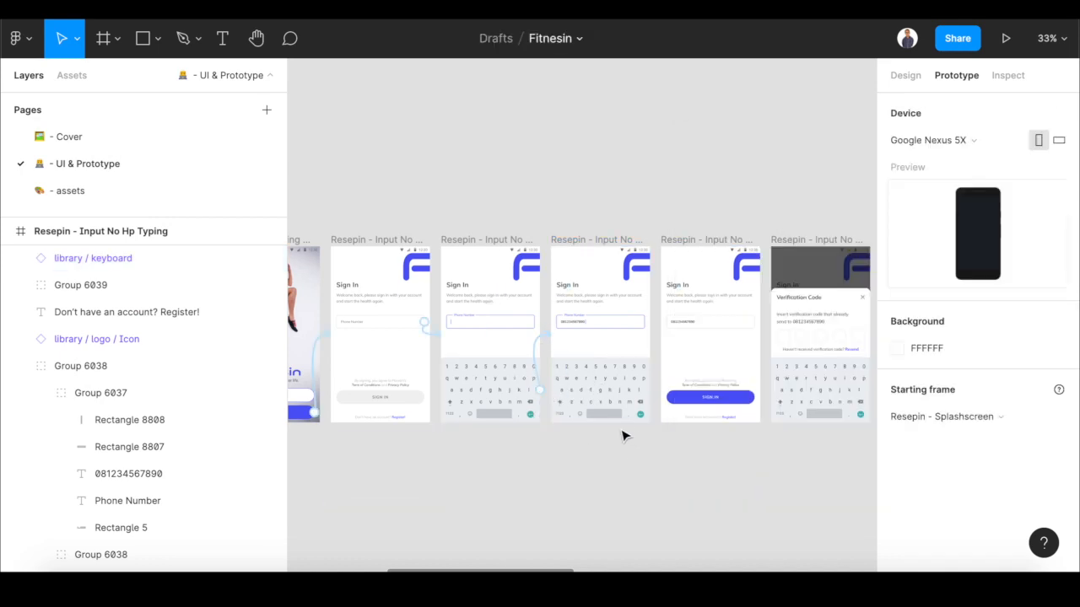
{"action": "left_click", "coordinate": [547, 338]}
{"action": "key", "text": "Left"}
{"action": "key", "text": "Delete"}
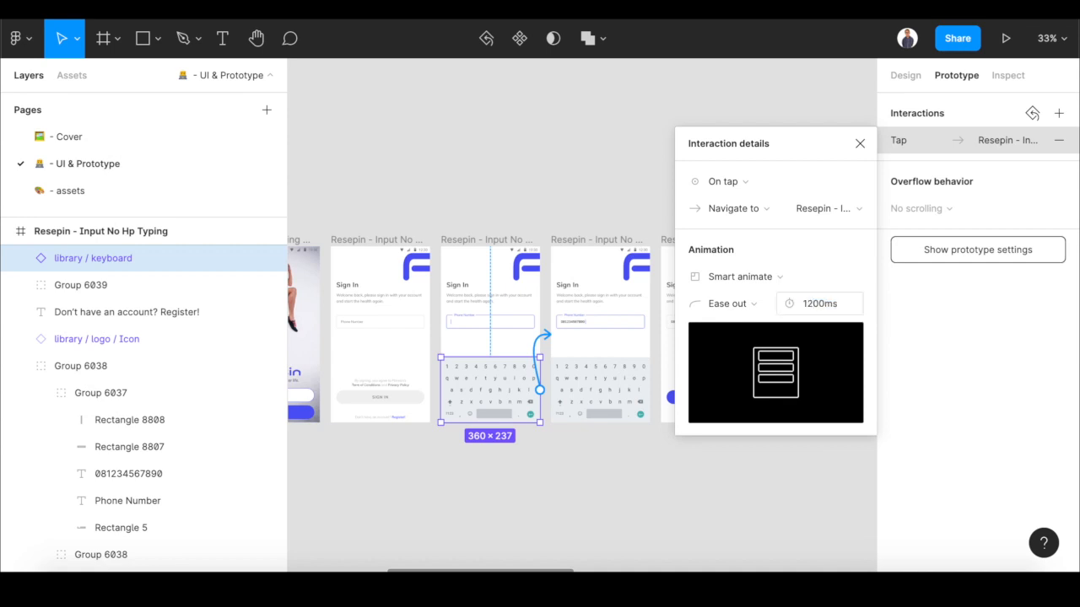
{"action": "key", "text": "Return"}
{"action": "left_click", "coordinate": [811, 306]}
{"action": "left_click", "coordinate": [482, 482]}
- Link the second keyboard screen's keyboard to the filled sign-in screen On tap, using Smart animate with Ease out at 500ms
{"action": "scroll", "coordinate": [482, 482], "scroll_direction": "right", "scroll_amount": 1}
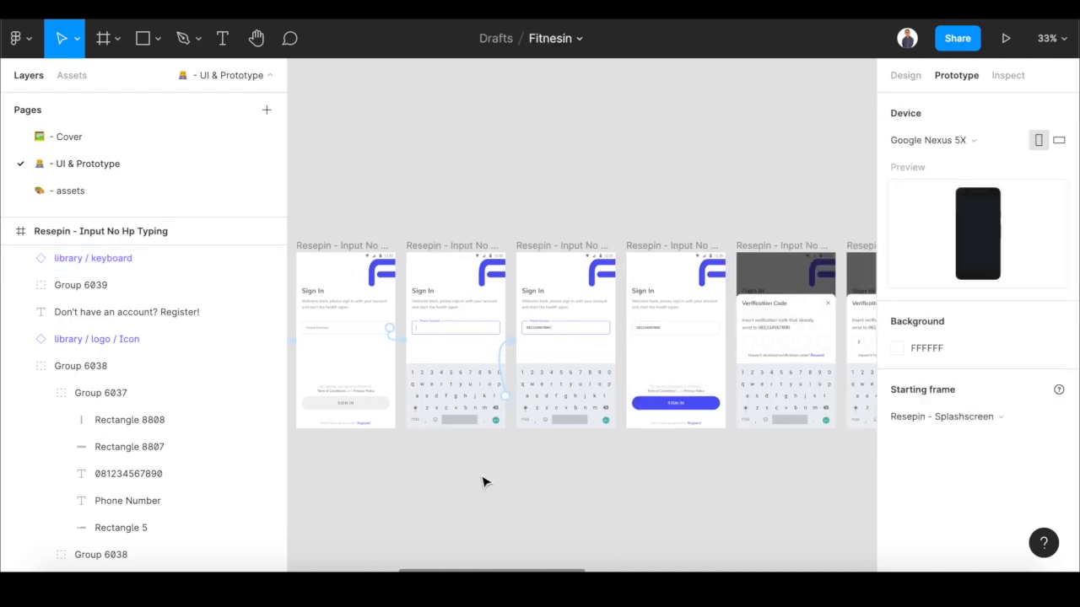
{"action": "left_click", "coordinate": [580, 405]}
{"action": "left_click_drag", "start_coordinate": [615, 396], "coordinate": [669, 375]}
{"action": "scroll", "coordinate": [574, 494], "scroll_direction": "right", "scroll_amount": 3}
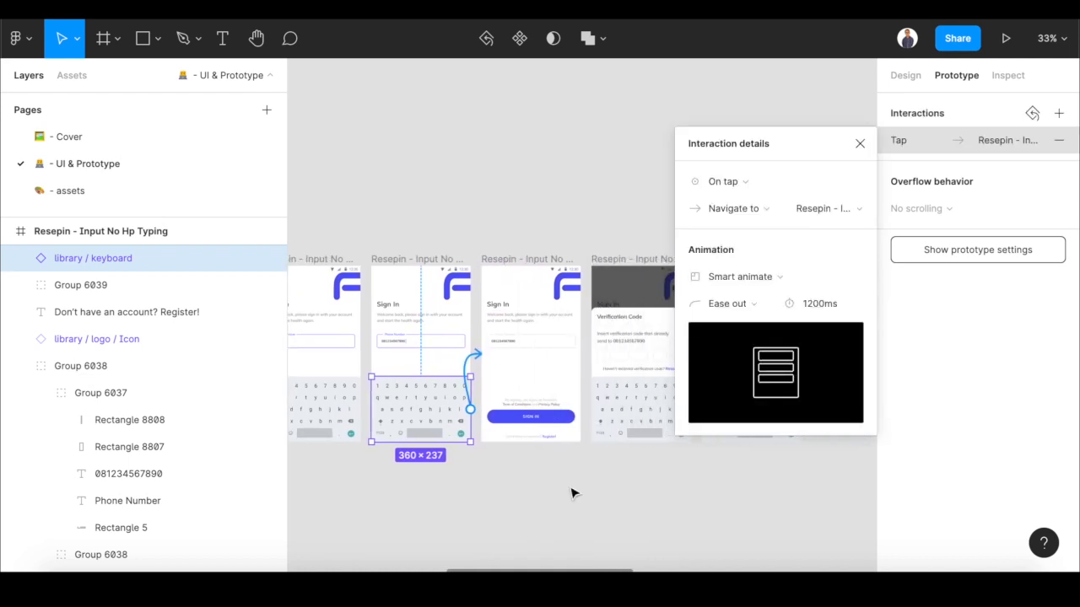
{"action": "left_click", "coordinate": [826, 308]}
{"action": "key", "text": "Return"}
{"action": "left_click", "coordinate": [520, 467]}
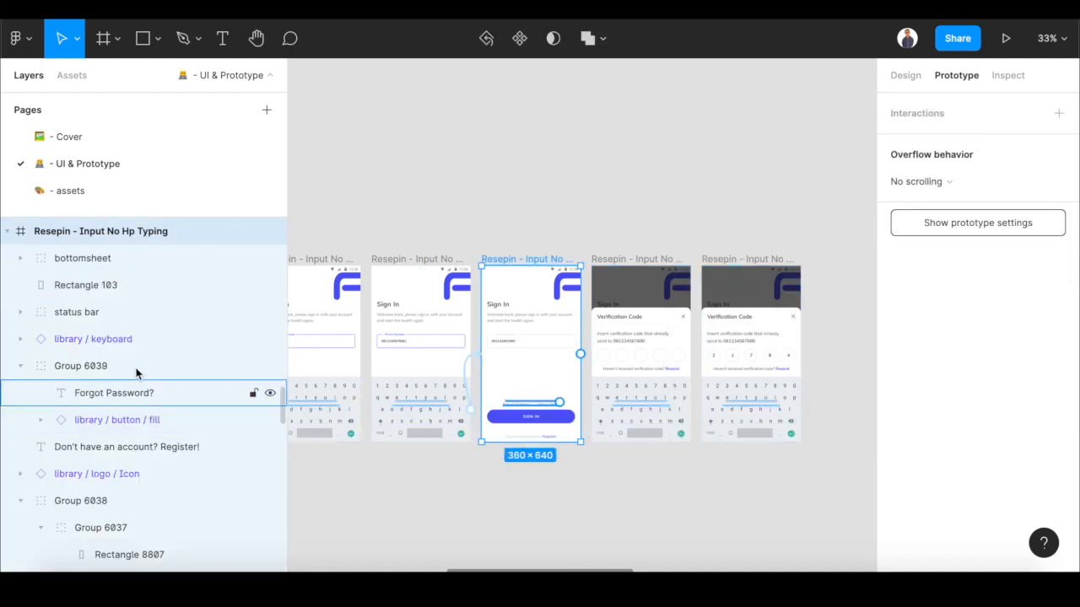
- Link the filled sign-in screen's Sign In button to the empty Verification Code screen On tap, using Smart animate
{"action": "left_click", "coordinate": [131, 420]}
{"action": "left_click_drag", "start_coordinate": [573, 418], "coordinate": [657, 391]}
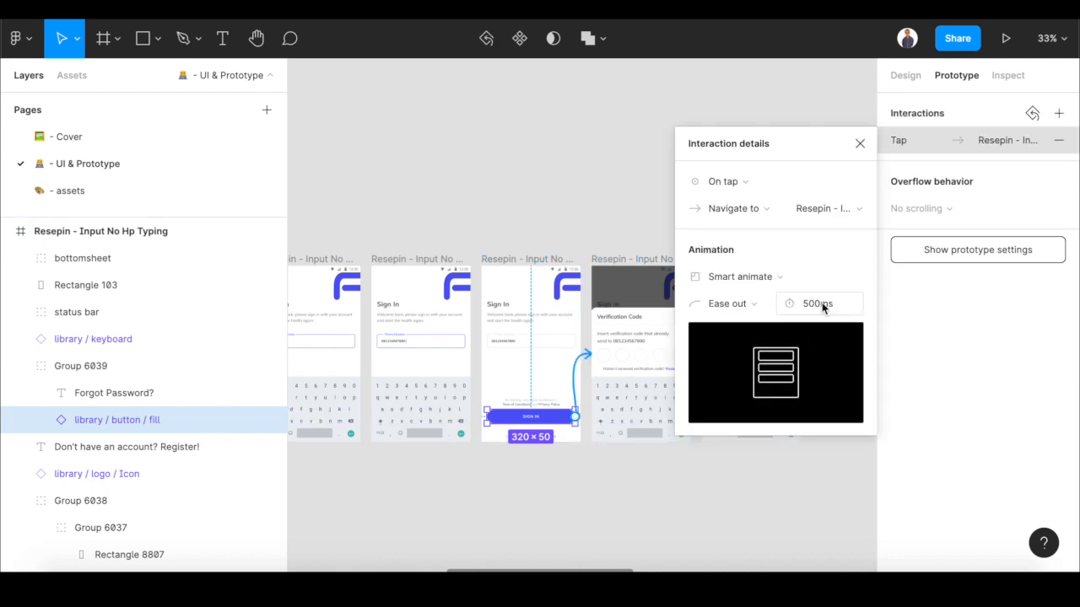
{"action": "scroll", "coordinate": [557, 180], "scroll_direction": "right", "scroll_amount": 5}
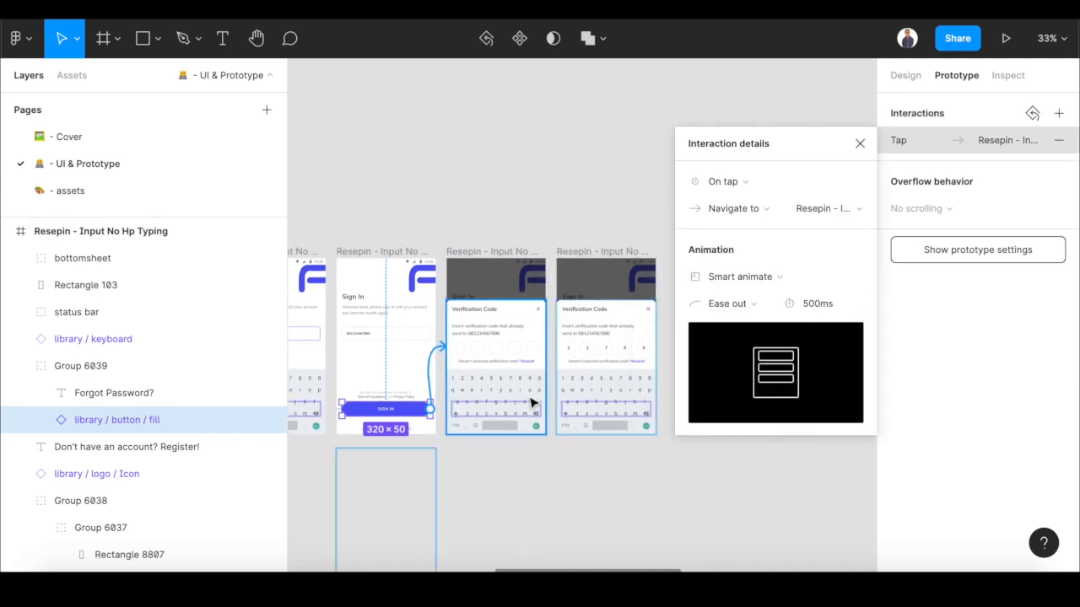
- Link the keyboard on the empty Verification Code screen to the filled Verification Code screen On tap, using Smart animate
{"action": "scroll", "coordinate": [531, 403], "scroll_direction": "right", "scroll_amount": 2}
{"action": "left_click", "coordinate": [464, 328]}
{"action": "left_click", "coordinate": [466, 331]}
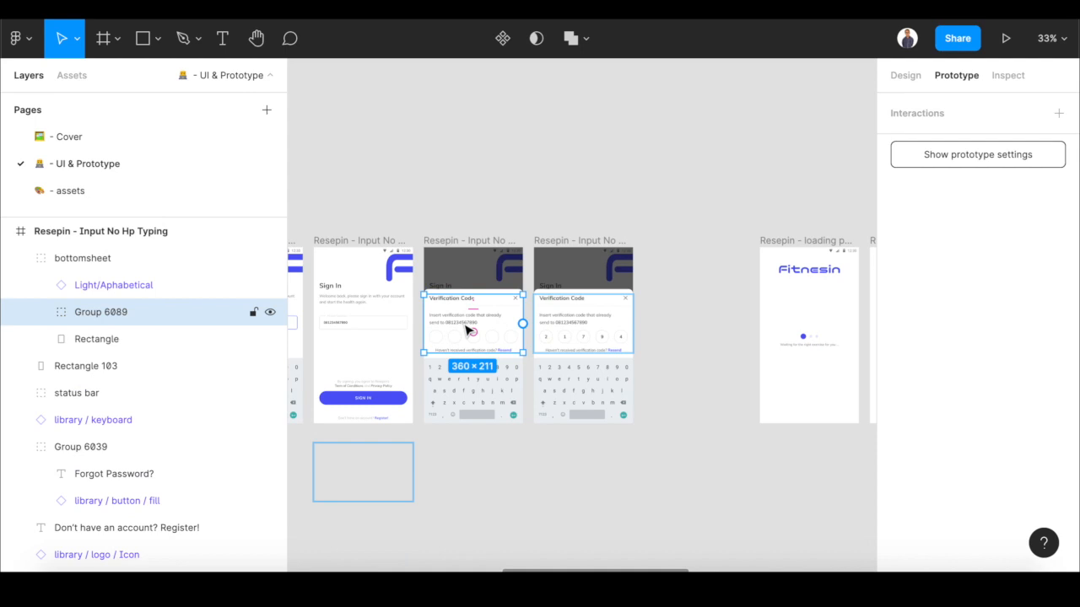
{"action": "left_click", "coordinate": [494, 392]}
{"action": "left_click_drag", "start_coordinate": [523, 392], "coordinate": [624, 365]}
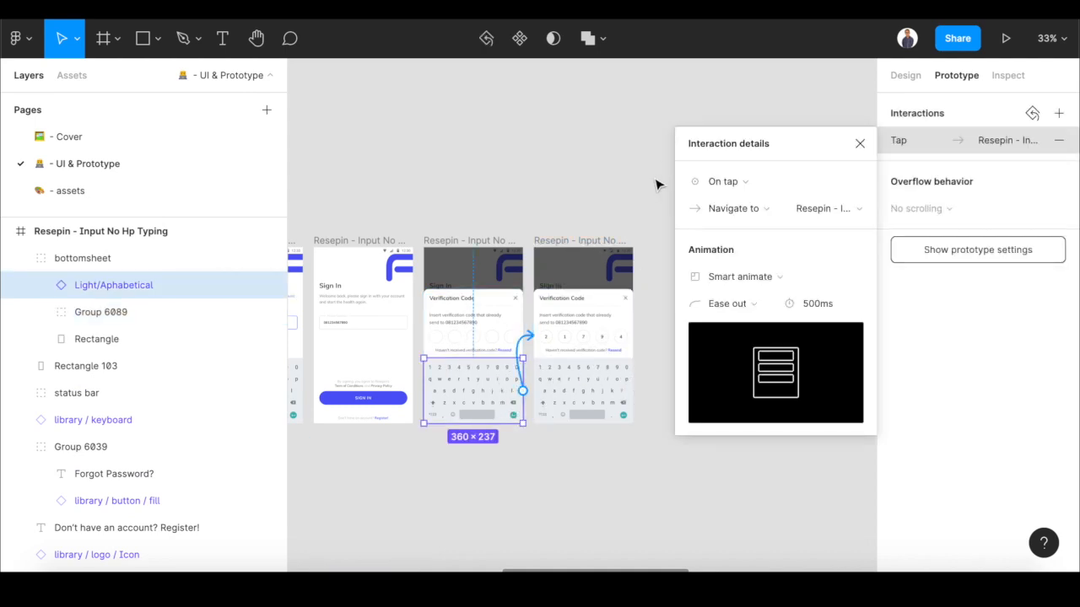
{"action": "left_click", "coordinate": [658, 184]}
- Link the filled Verification Code frame to the first loading page with an After delay trigger
{"action": "scroll", "coordinate": [656, 184], "scroll_direction": "right", "scroll_amount": 3}
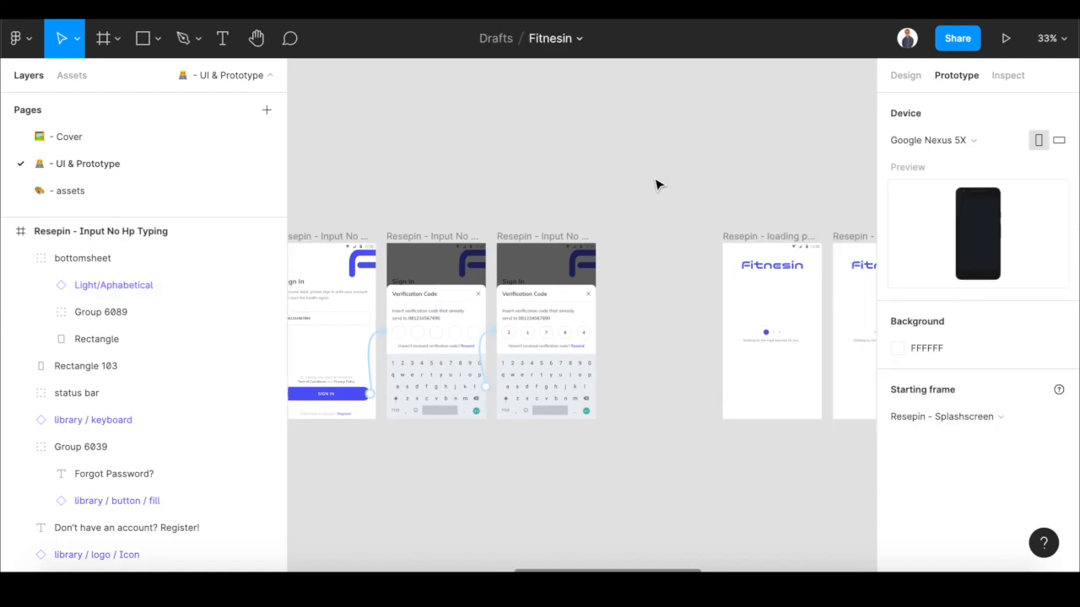
{"action": "left_click", "coordinate": [519, 239]}
{"action": "left_click_drag", "start_coordinate": [547, 333], "coordinate": [686, 344]}
{"action": "left_click", "coordinate": [734, 180]}
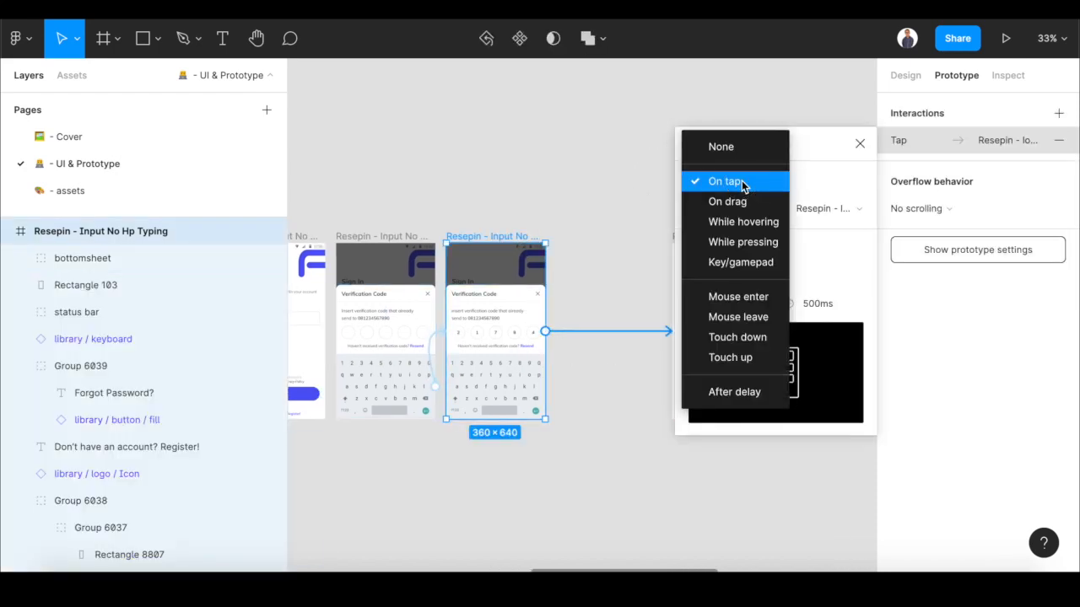
{"action": "left_click", "coordinate": [730, 389]}
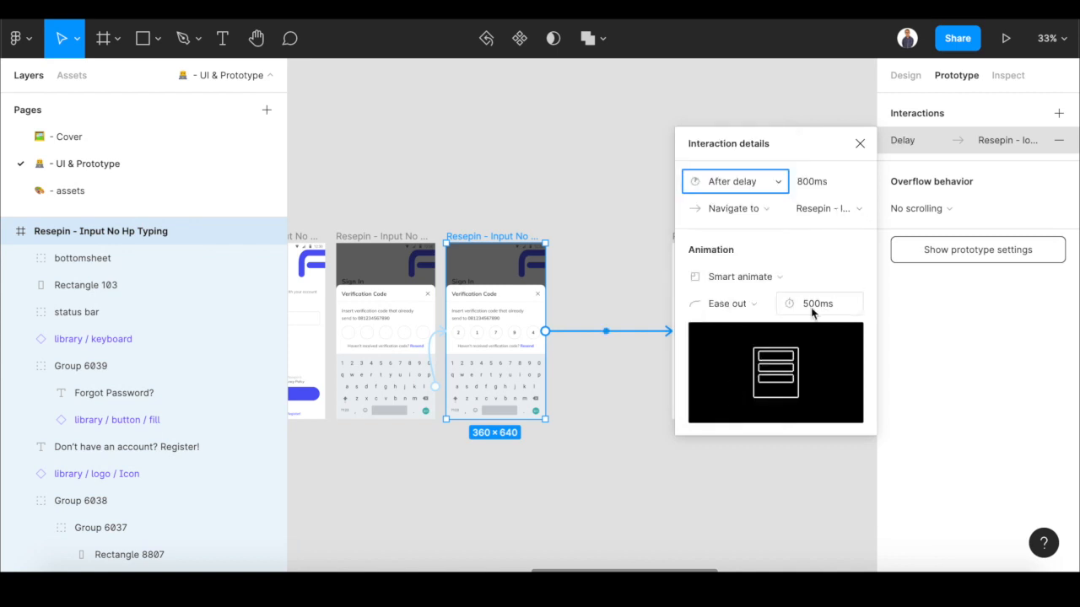
- Set the transition from the filled Verification Code frame to Instant with a delay of 1000ms
{"action": "scroll", "coordinate": [554, 233], "scroll_direction": "right", "scroll_amount": 3}
{"action": "left_click", "coordinate": [775, 278]}
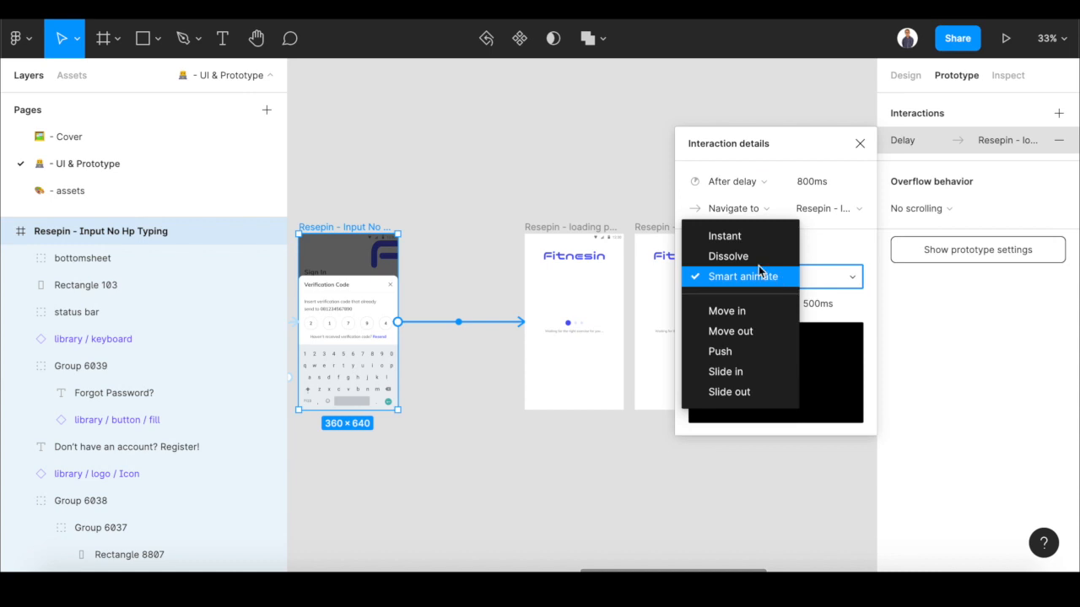
{"action": "left_click", "coordinate": [742, 238]}
{"action": "left_click", "coordinate": [812, 188]}
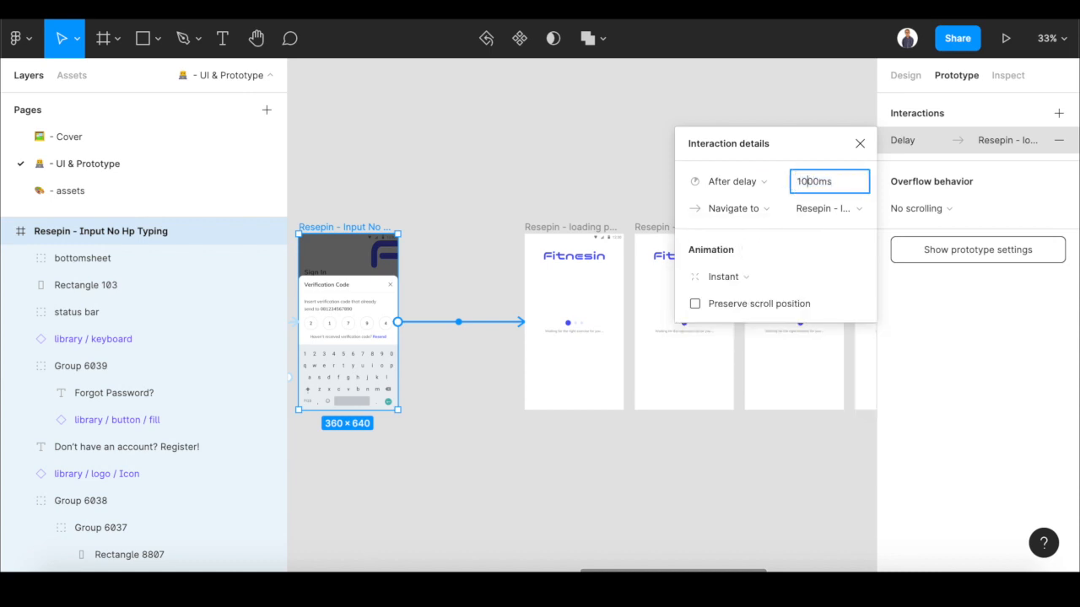
{"action": "left_click", "coordinate": [523, 144]}
- Link the first loading page to the second loading page with an After delay trigger
{"action": "scroll", "coordinate": [490, 161], "scroll_direction": "right", "scroll_amount": 3}
{"action": "scroll", "coordinate": [489, 160], "scroll_direction": "down", "scroll_amount": 1}
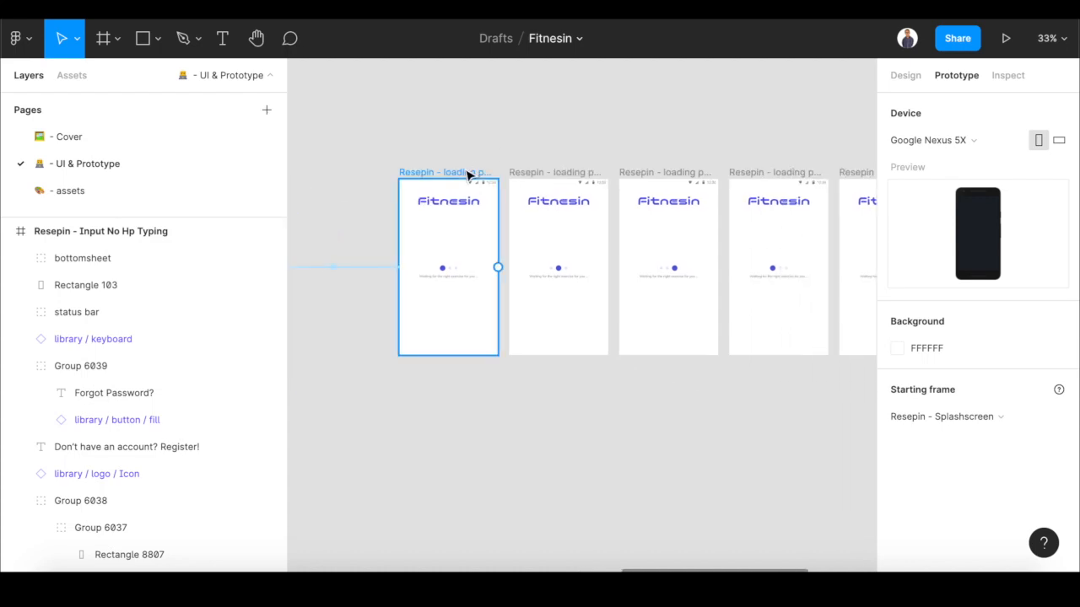
{"action": "left_click", "coordinate": [468, 174]}
{"action": "left_click_drag", "start_coordinate": [498, 267], "coordinate": [559, 273]}
{"action": "left_click", "coordinate": [745, 187]}
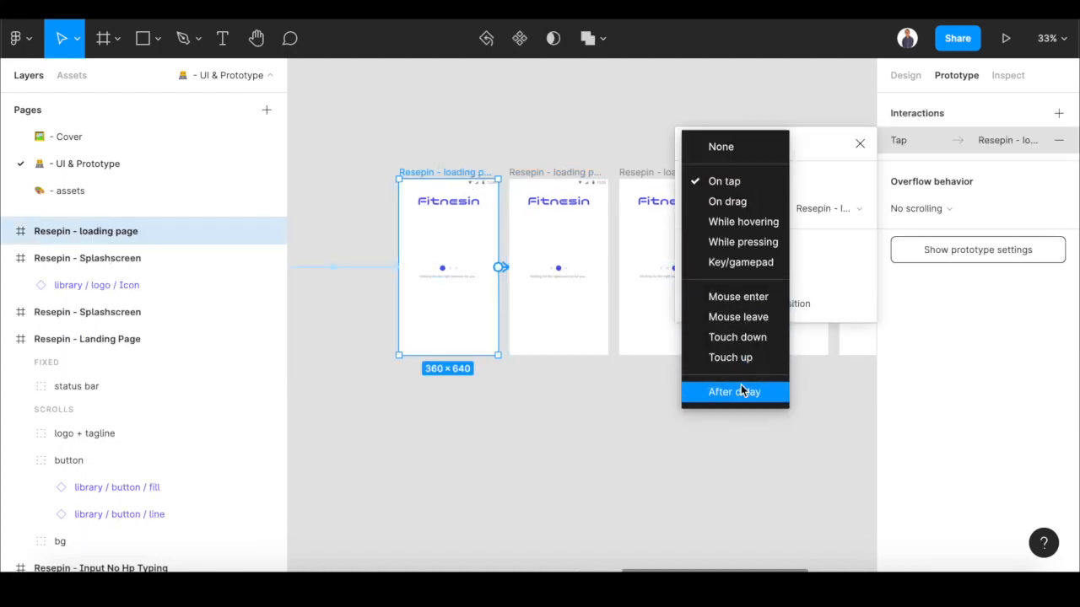
{"action": "left_click", "coordinate": [744, 391]}
- Set the first loading page's transition to Smart animate with a duration of 200ms
{"action": "left_click", "coordinate": [733, 277]}
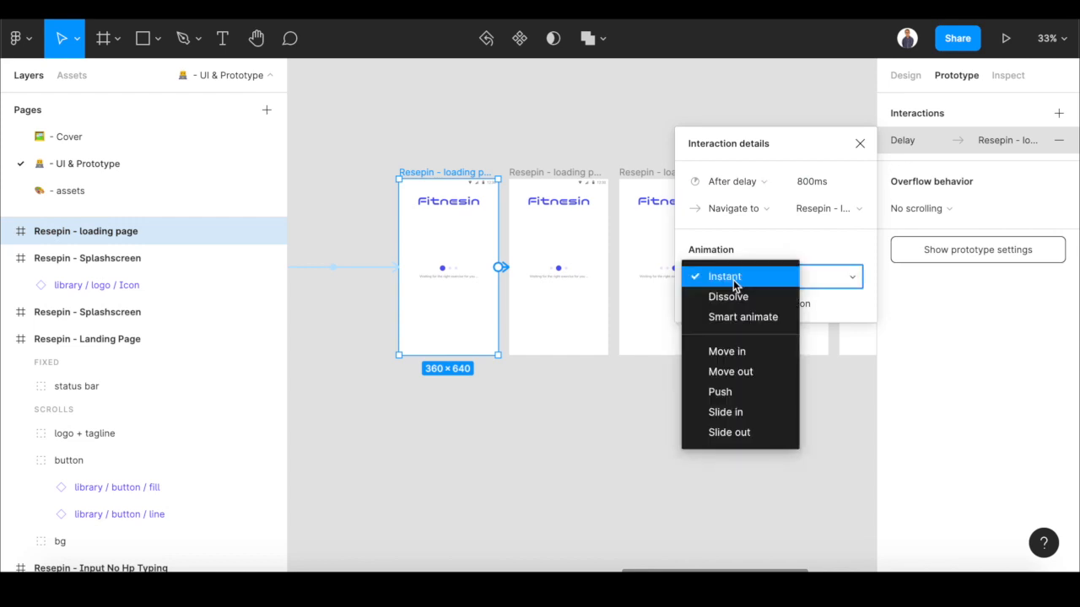
{"action": "left_click", "coordinate": [733, 315]}
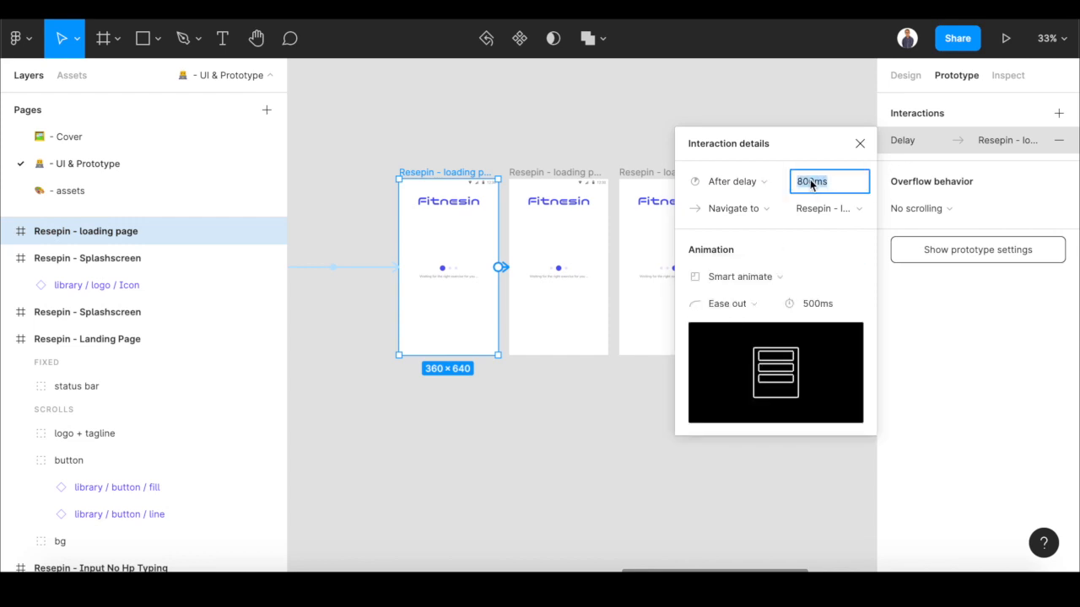
{"action": "left_click", "coordinate": [807, 303]}
{"action": "type", "text": "200"}
{"action": "key", "text": "Return"}
{"action": "left_click", "coordinate": [530, 465]}
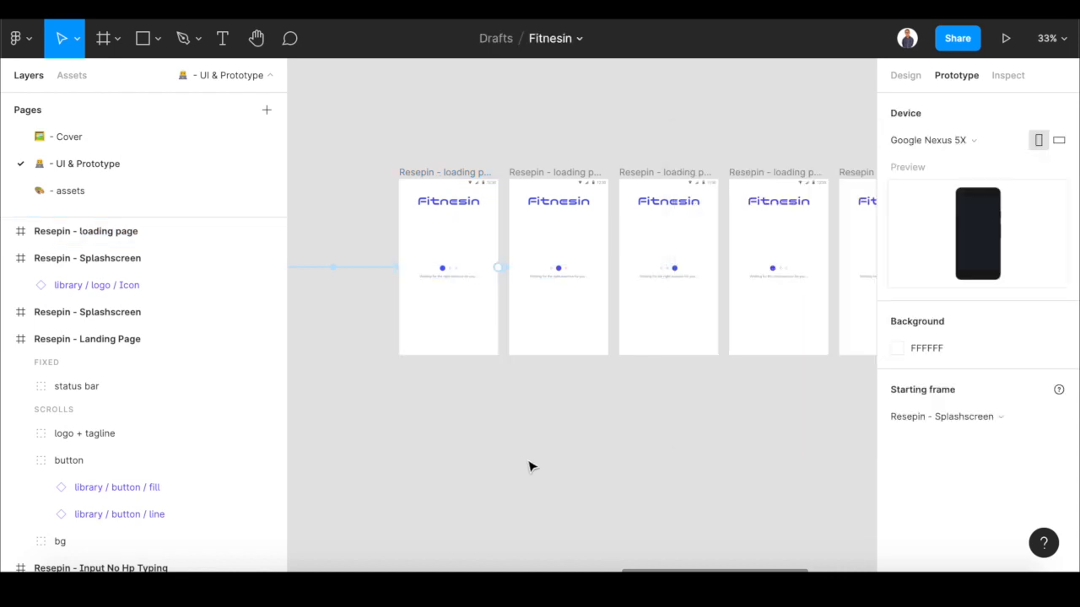
- Link the second loading page to the third with an After delay trigger of 400ms
{"action": "scroll", "coordinate": [479, 182], "scroll_direction": "right", "scroll_amount": 2}
{"action": "left_click", "coordinate": [463, 171]}
{"action": "left_click_drag", "start_coordinate": [513, 270], "coordinate": [560, 277]}
{"action": "left_click", "coordinate": [744, 186]}
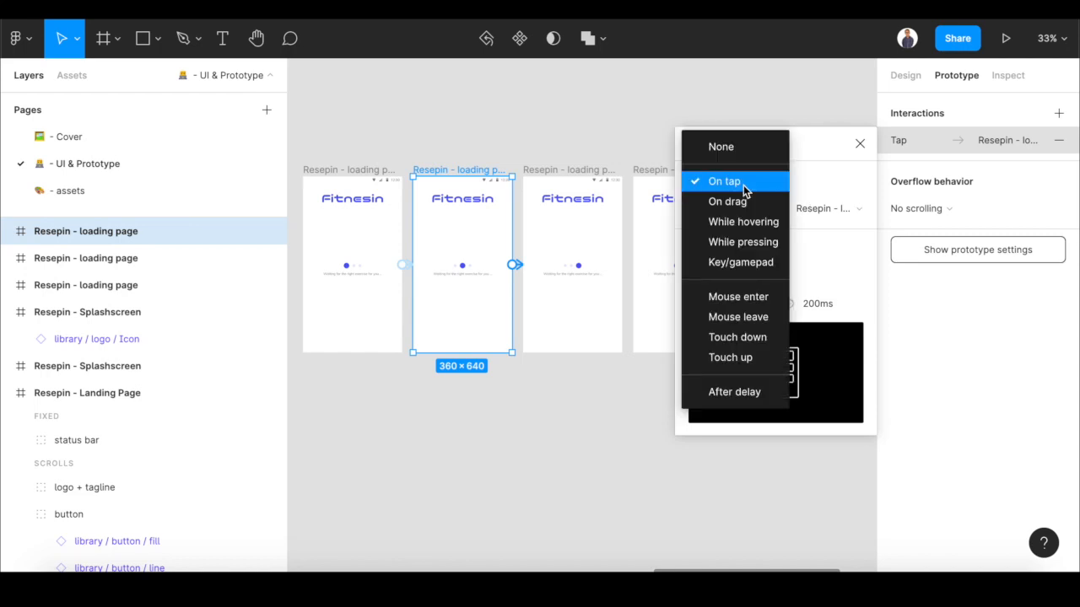
{"action": "left_click", "coordinate": [743, 391]}
{"action": "left_click", "coordinate": [807, 187]}
{"action": "type", "text": "400"}
{"action": "key", "text": "Return"}
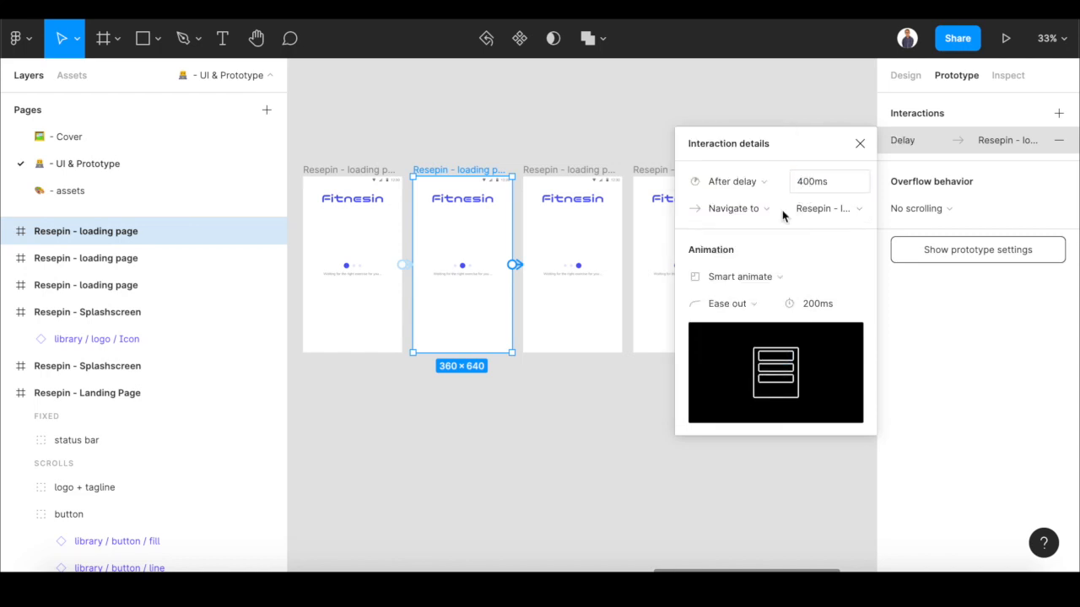
{"action": "left_click", "coordinate": [570, 419]}
- Link the third loading page to the fourth with an After delay trigger of 400ms
{"action": "left_click", "coordinate": [541, 175]}
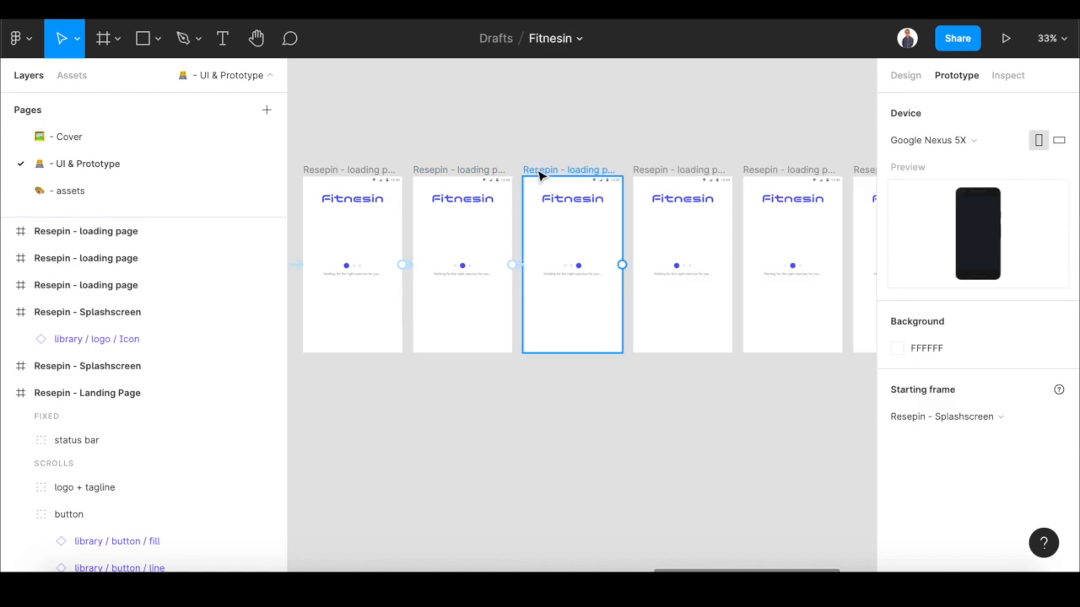
{"action": "left_click_drag", "start_coordinate": [622, 265], "coordinate": [700, 267]}
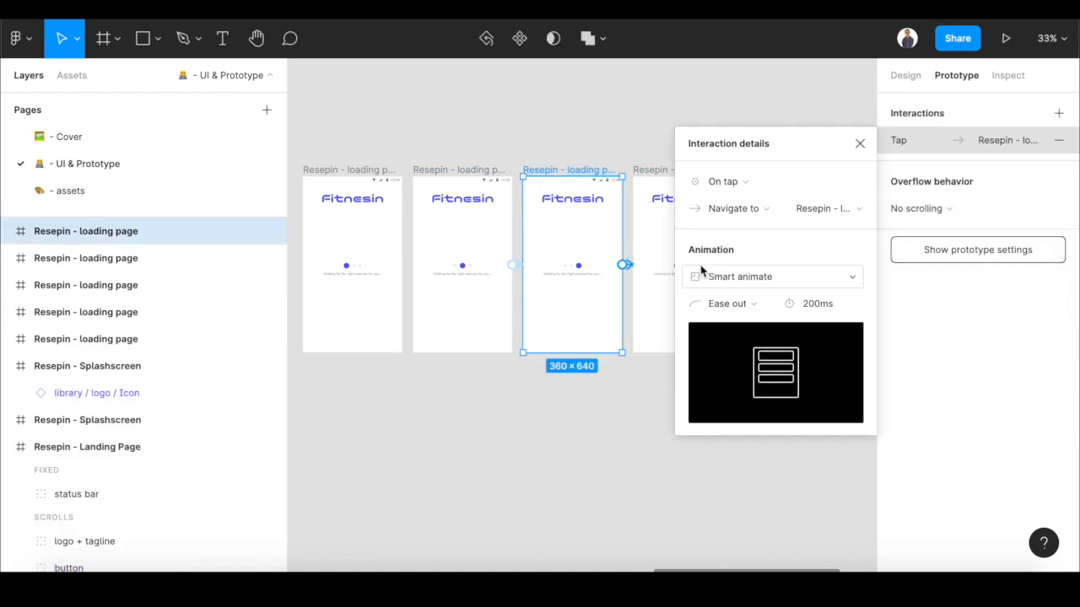
{"action": "left_click", "coordinate": [723, 179]}
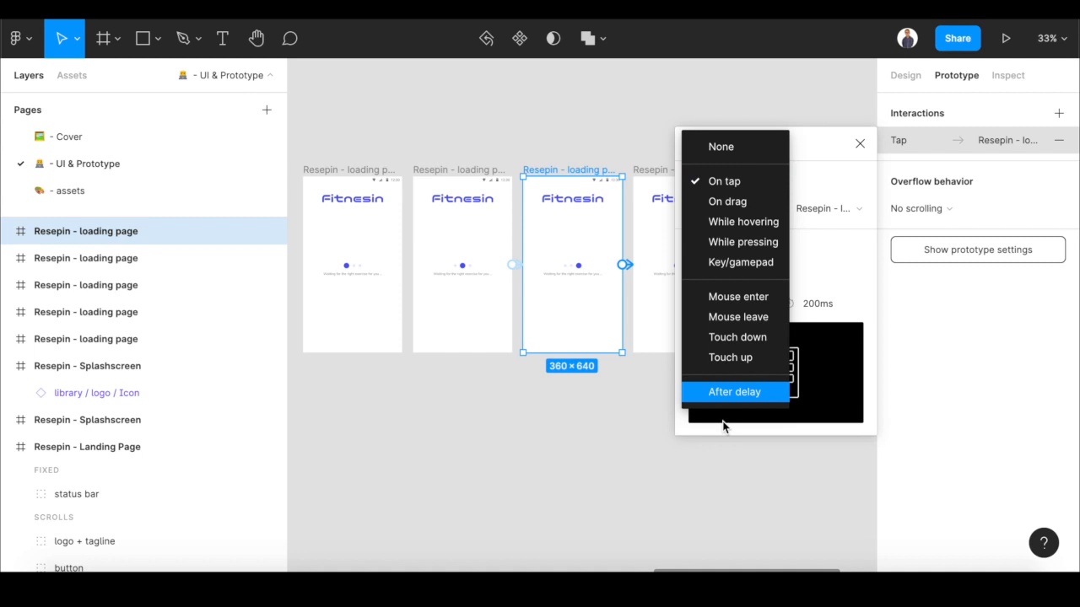
{"action": "left_click", "coordinate": [726, 392]}
{"action": "left_click", "coordinate": [817, 178]}
{"action": "type", "text": "400"}
{"action": "key", "text": "Return"}
{"action": "left_click", "coordinate": [565, 378]}
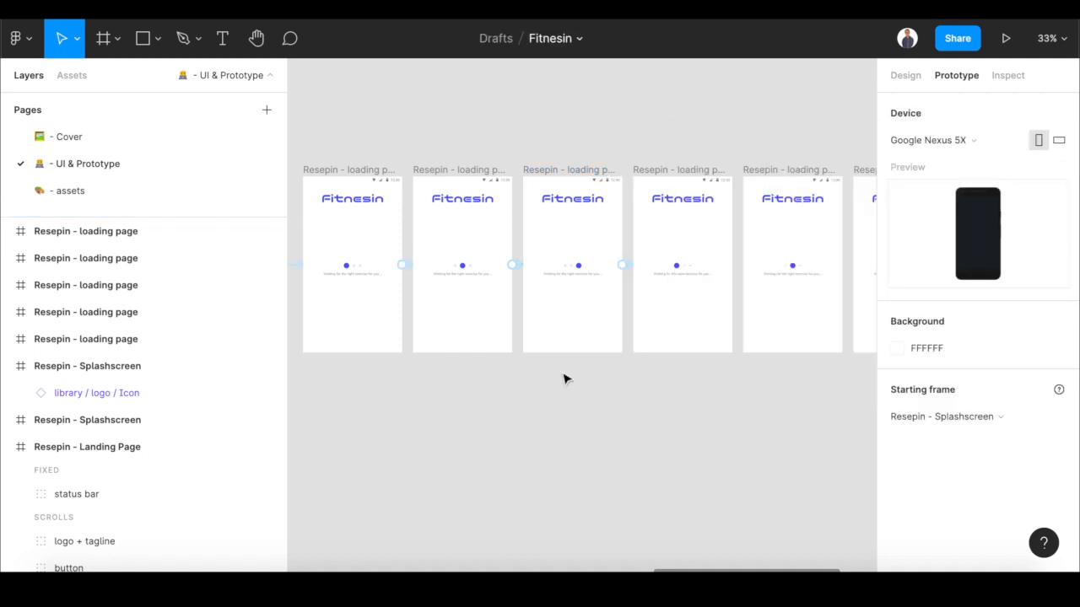
- Link the fourth loading page to the fifth with an After delay trigger of 400ms
{"action": "scroll", "coordinate": [564, 379], "scroll_direction": "right", "scroll_amount": 3}
{"action": "left_click", "coordinate": [613, 168]}
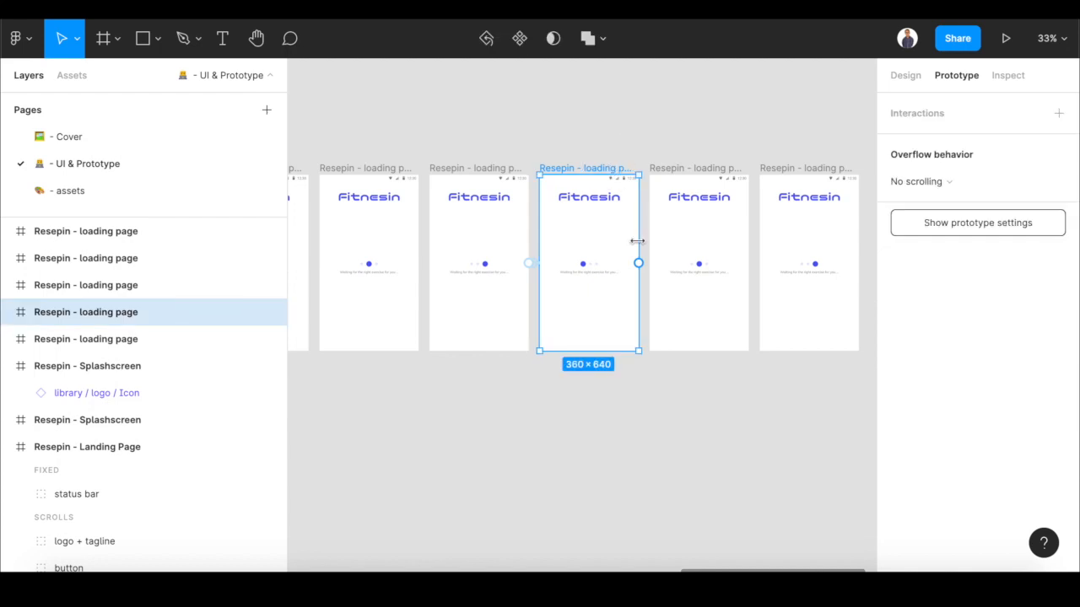
{"action": "left_click_drag", "start_coordinate": [638, 264], "coordinate": [698, 267]}
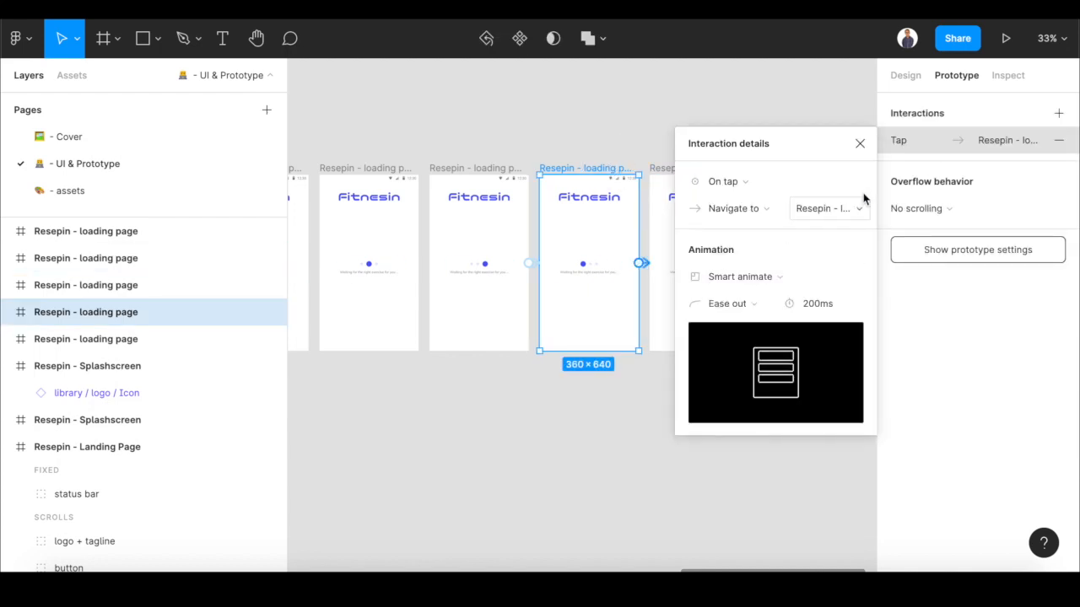
{"action": "left_click", "coordinate": [757, 183]}
{"action": "left_click", "coordinate": [730, 391]}
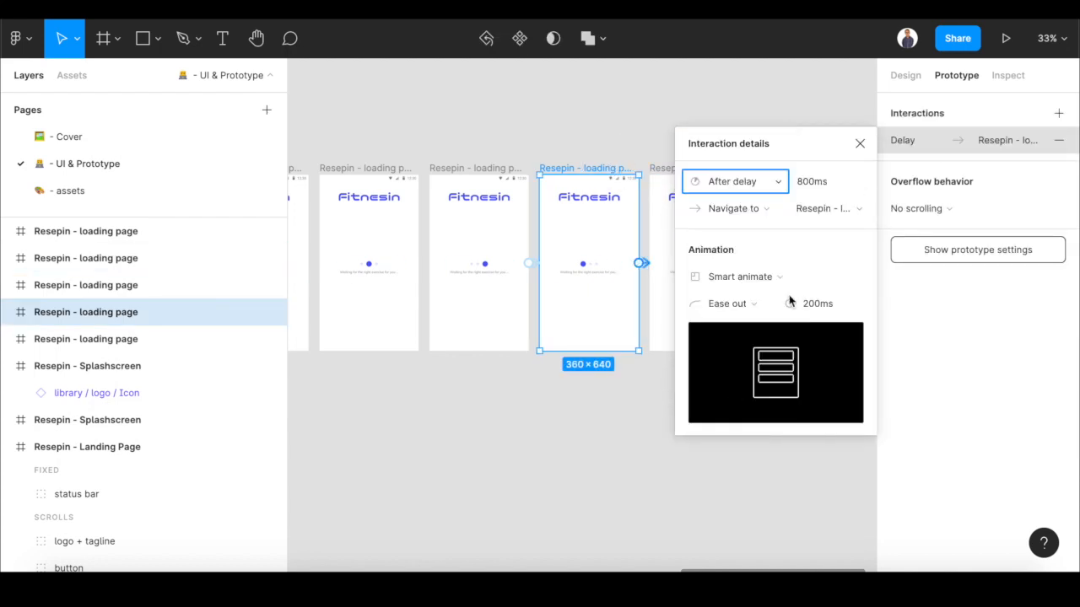
{"action": "left_click", "coordinate": [799, 186]}
{"action": "type", "text": "400"}
{"action": "key", "text": "Return"}
{"action": "left_click", "coordinate": [596, 391]}
- Link the fifth loading page to the sixth with an After delay trigger of 400ms
{"action": "scroll", "coordinate": [596, 393], "scroll_direction": "left", "scroll_amount": 2}
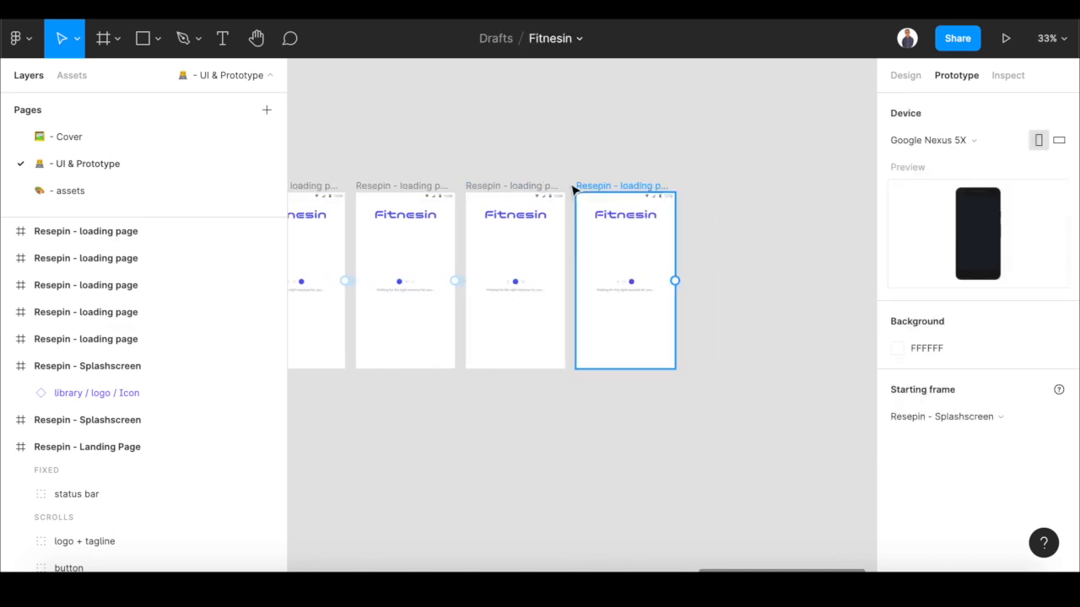
{"action": "left_click", "coordinate": [549, 189]}
{"action": "left_click_drag", "start_coordinate": [565, 281], "coordinate": [645, 295]}
{"action": "left_click", "coordinate": [753, 191]}
{"action": "left_click", "coordinate": [739, 393]}
{"action": "left_click", "coordinate": [810, 184]}
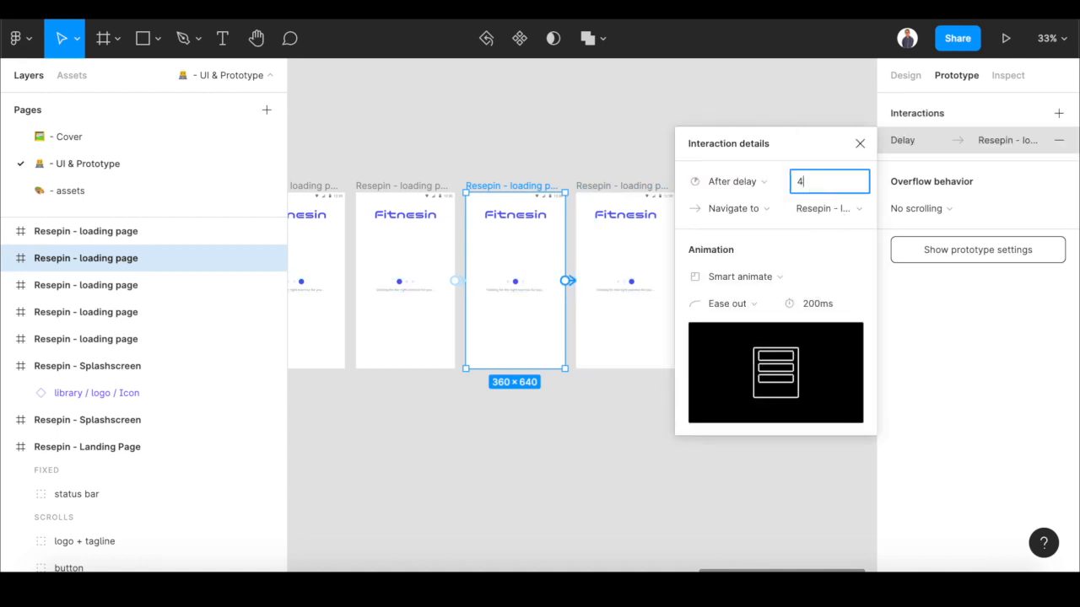
{"action": "type", "text": "400"}
{"action": "key", "text": "Return"}
{"action": "left_click", "coordinate": [642, 415]}
- Review the complete chain of linked screens and launch the prototype presentation
{"action": "scroll", "coordinate": [641, 417], "scroll_direction": "down", "scroll_amount": 5}
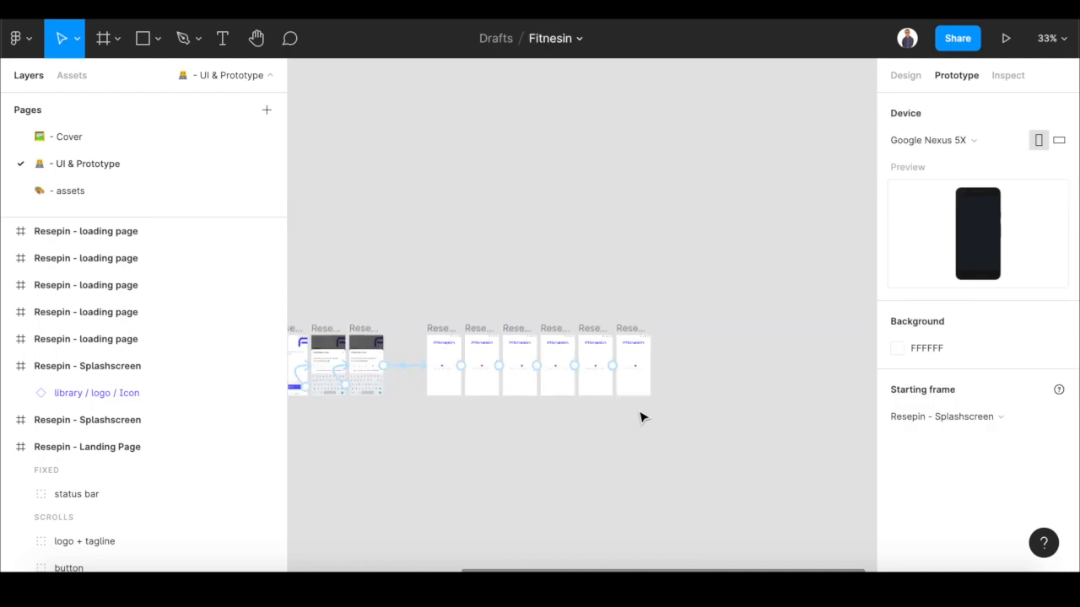
{"action": "scroll", "coordinate": [641, 416], "scroll_direction": "down", "scroll_amount": 2}
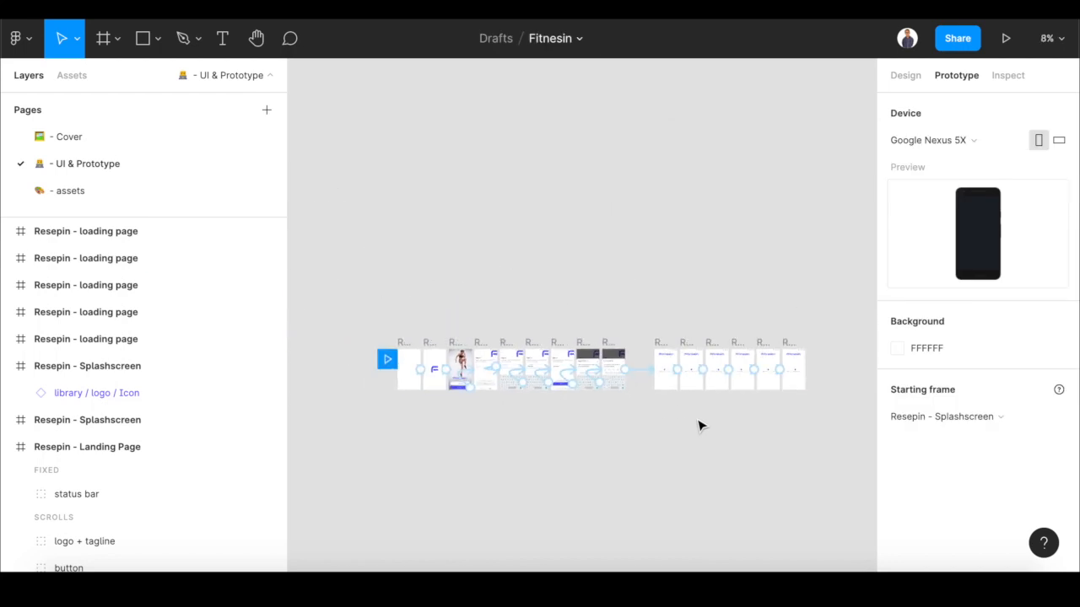
{"action": "scroll", "coordinate": [849, 397], "scroll_direction": "up", "scroll_amount": 2}
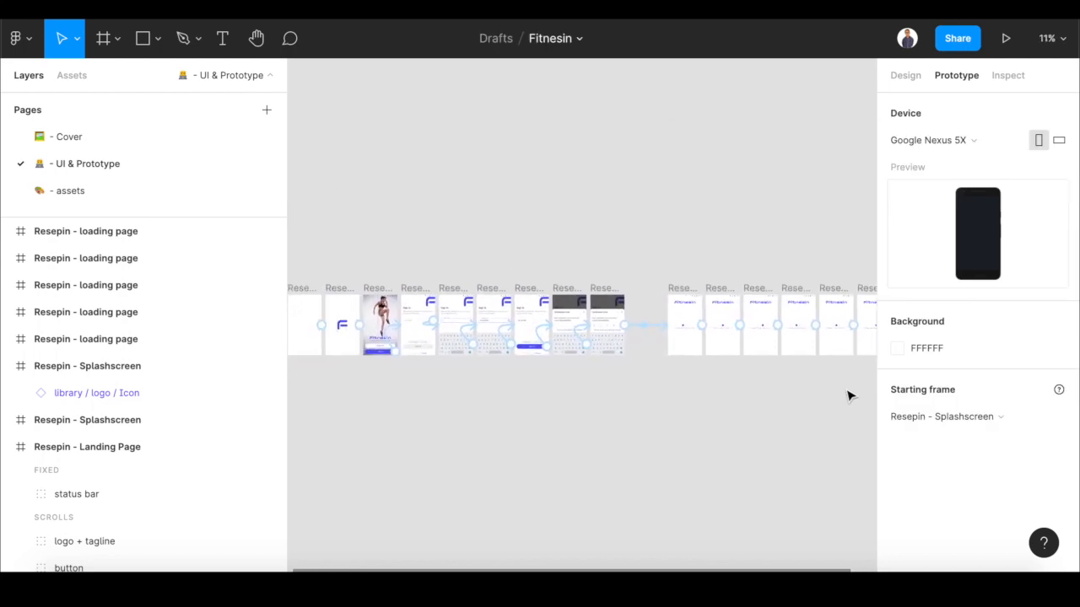
{"action": "scroll", "coordinate": [850, 397], "scroll_direction": "right", "scroll_amount": 3}
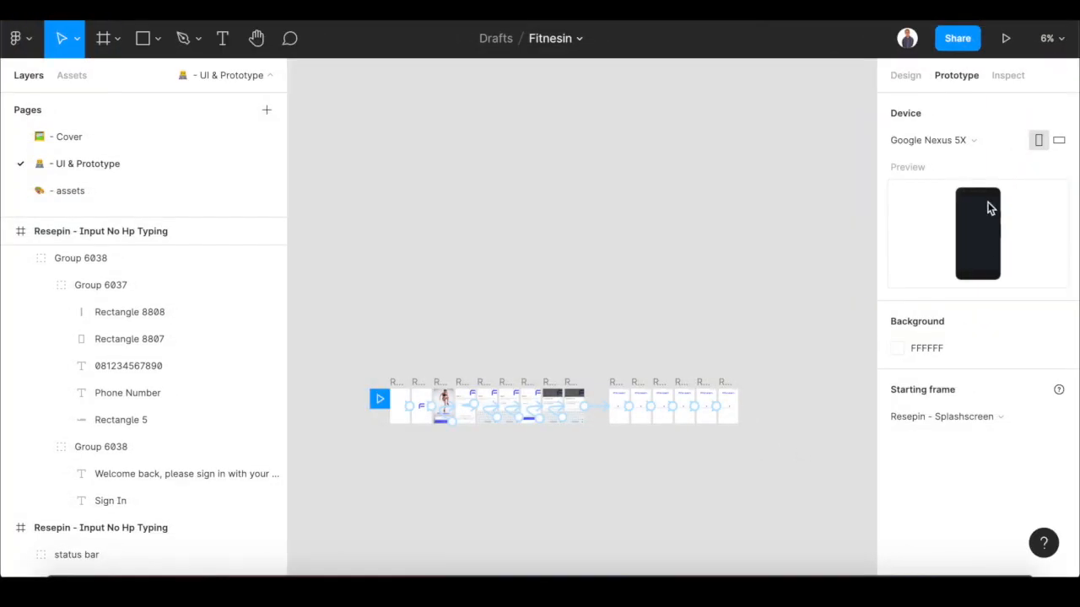
{"action": "left_click", "coordinate": [1011, 45]}
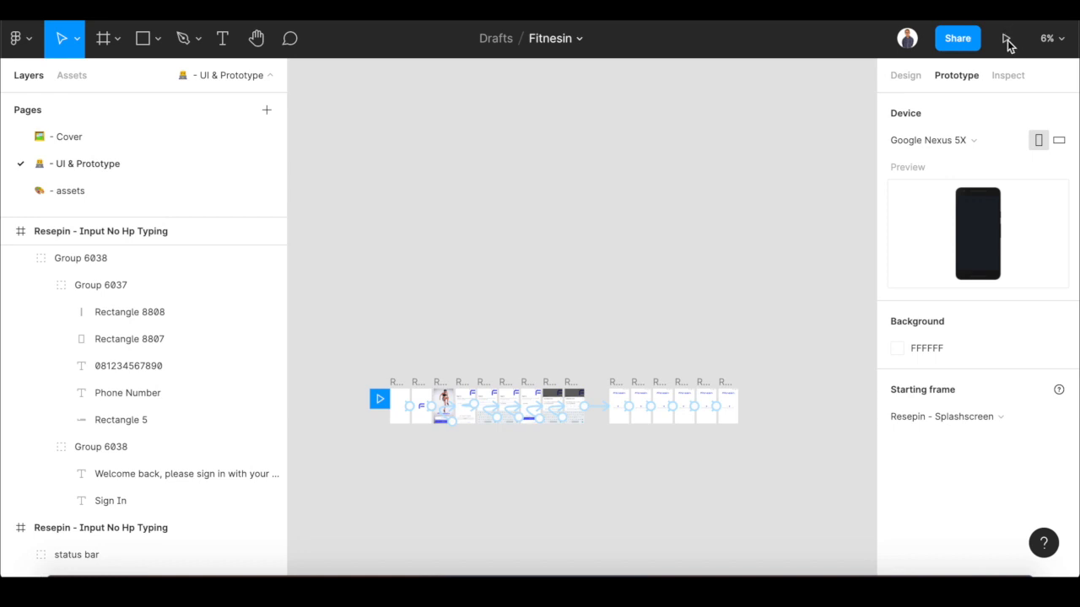